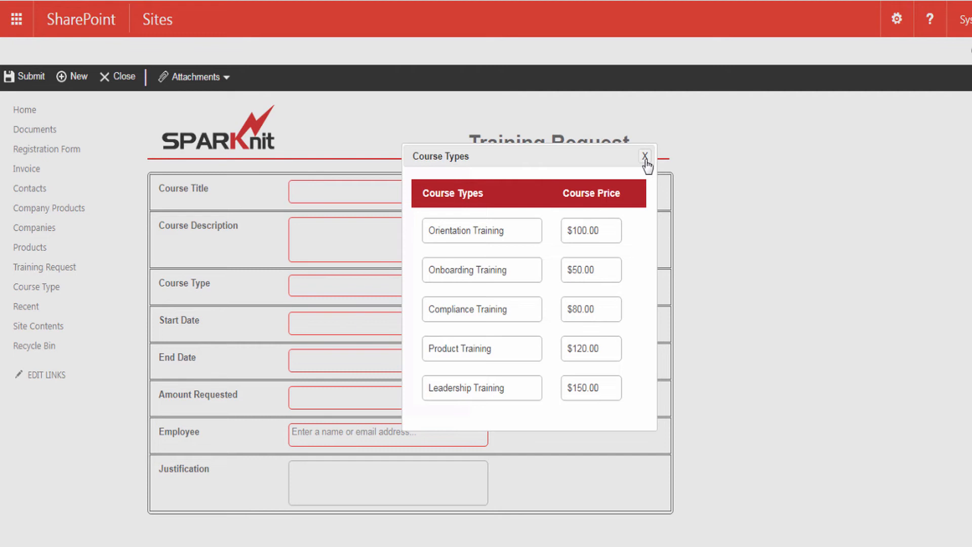
Preview the Training Request form's Course Types pop-ups: the new-item dialog and the course type details list, closing each without saving
click(644, 157)
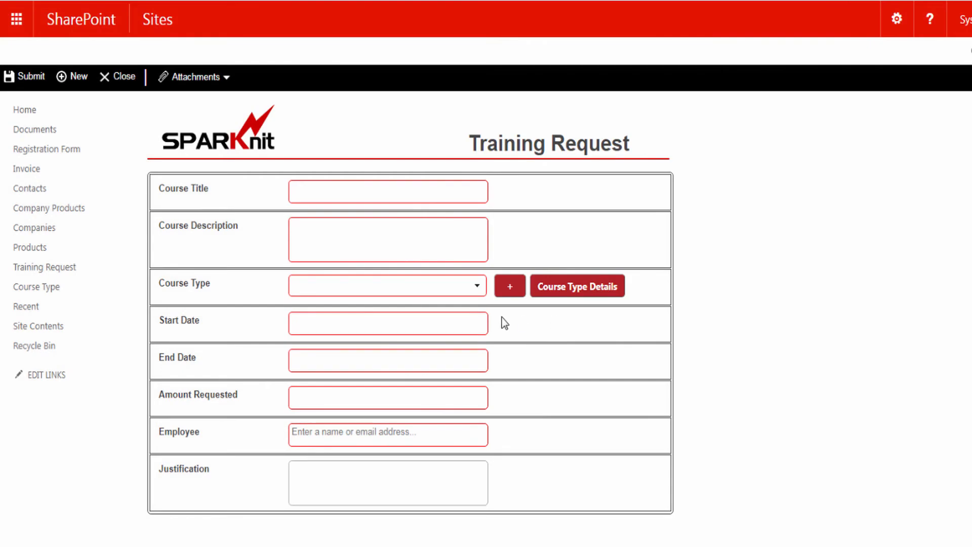
click(510, 287)
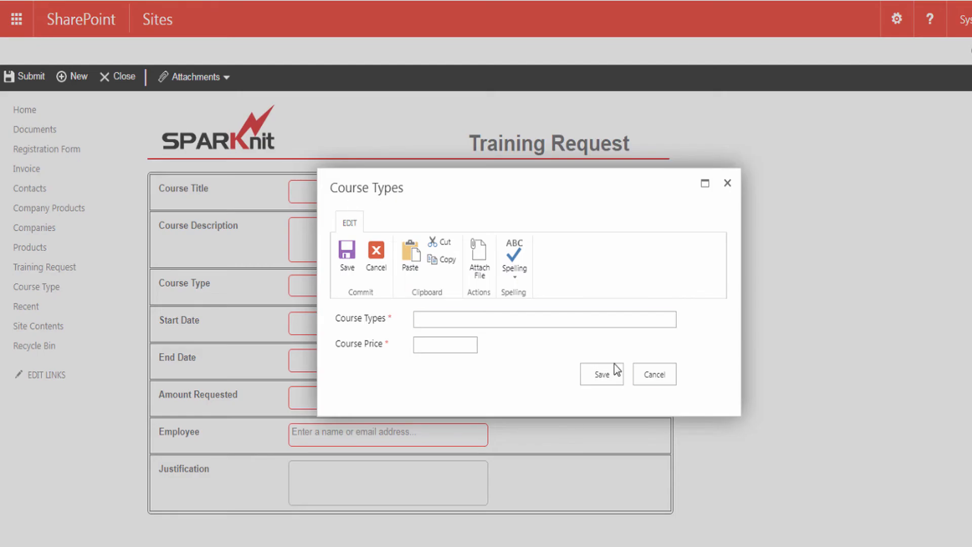
click(654, 379)
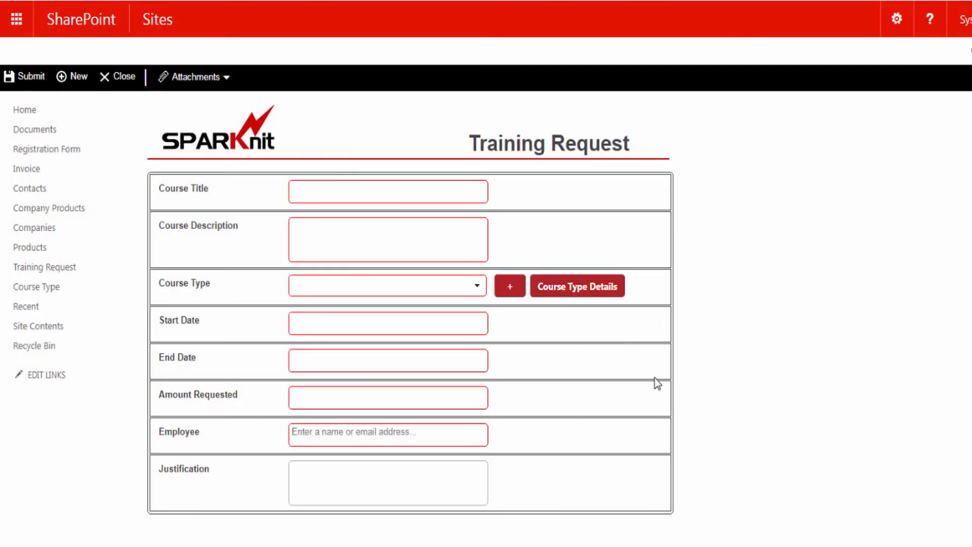
click(576, 287)
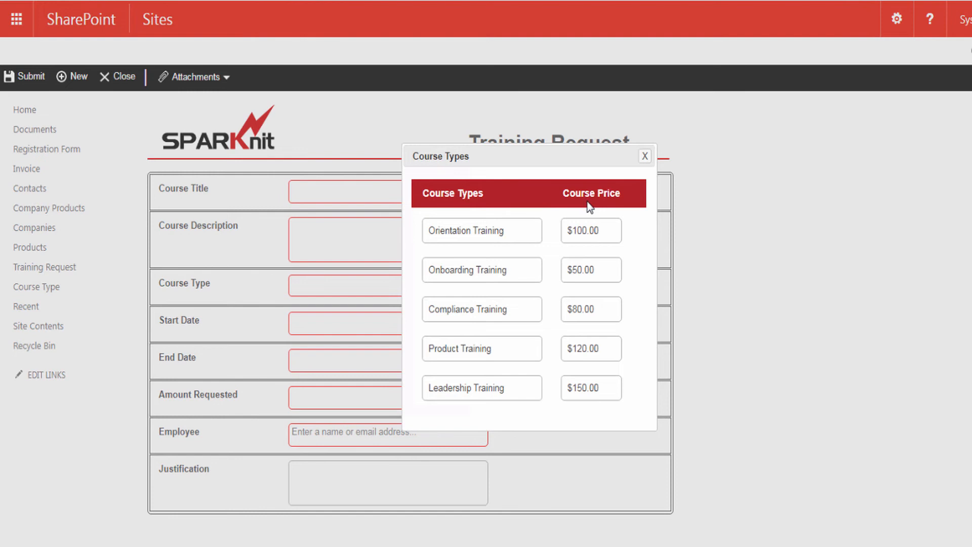
click(646, 157)
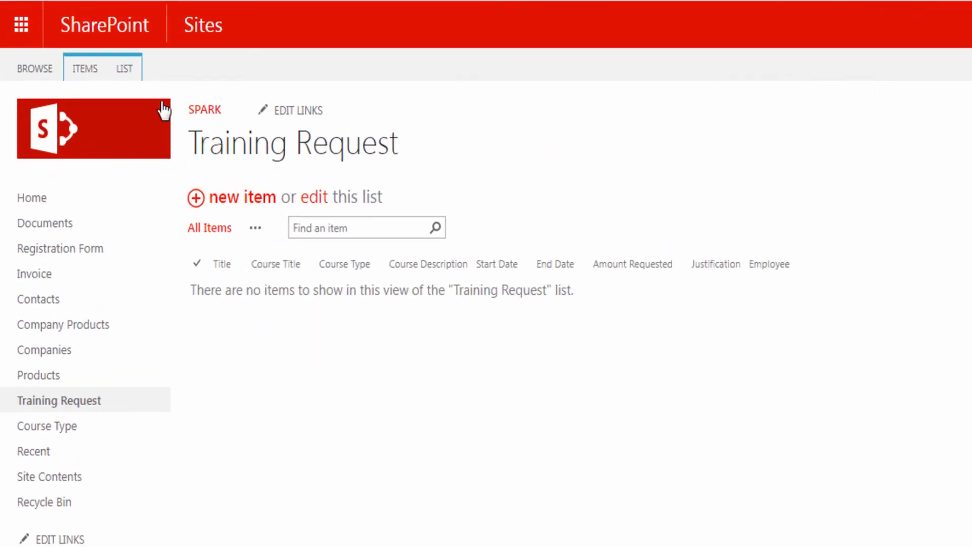
Open the Training Request list's form in SPARK Forms Builder
click(129, 74)
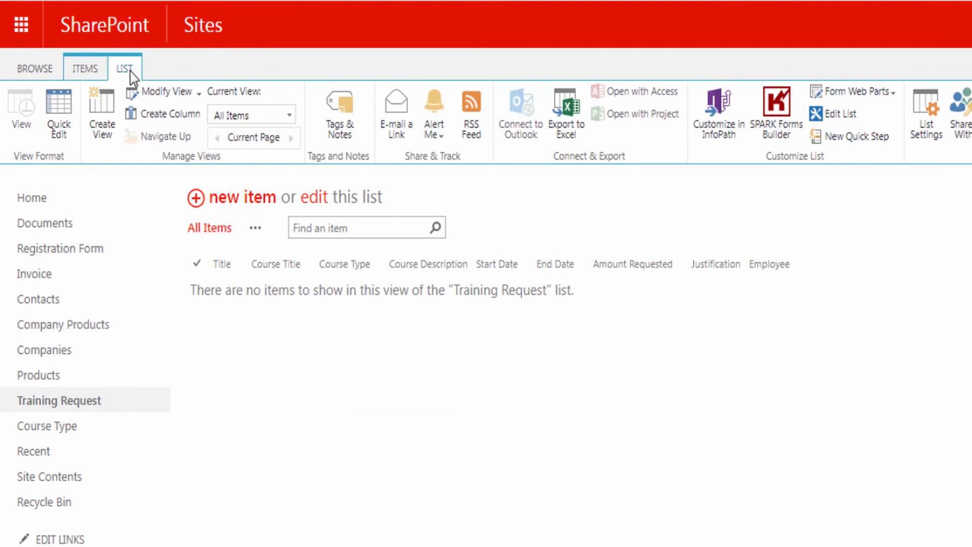
click(782, 121)
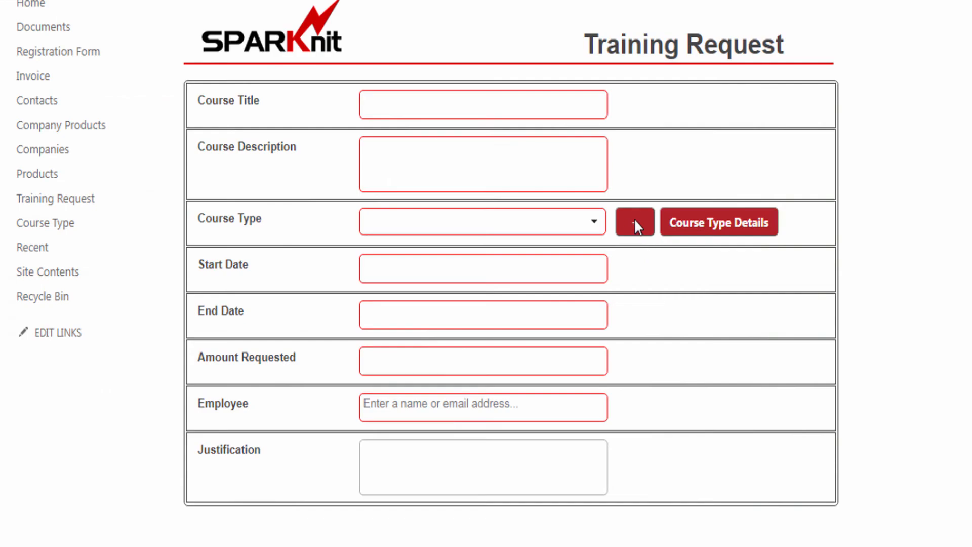
click(634, 224)
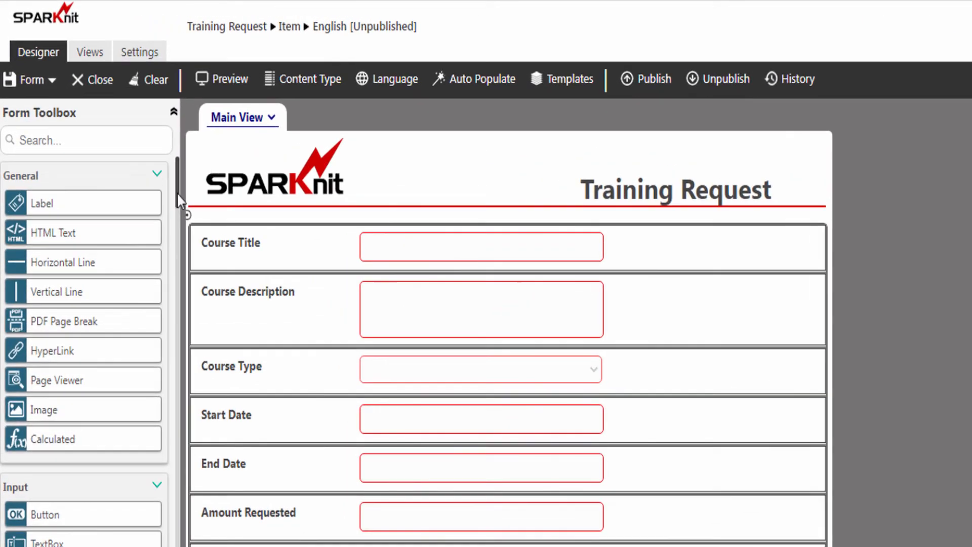
Add a narrow button beside the Course Type dropdown, with ID ButtonPopupNew and caption "+"
drag(177, 193, 664, 372)
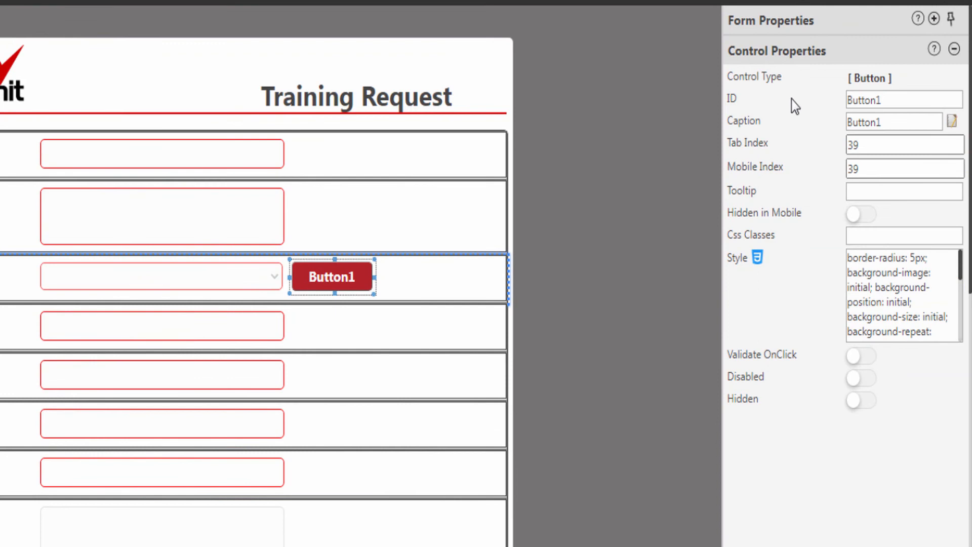
drag(892, 100, 827, 103)
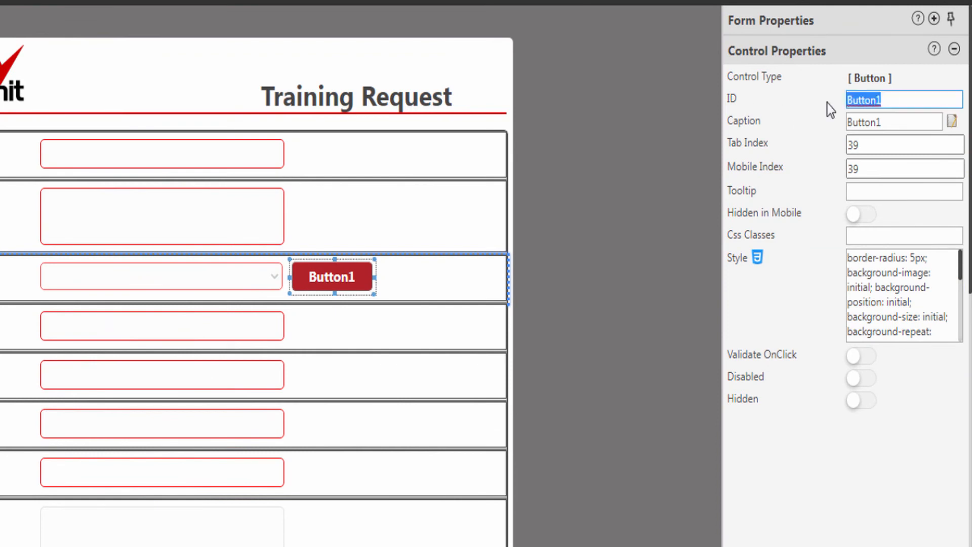
text(ButtonPopupNew)
click(860, 123)
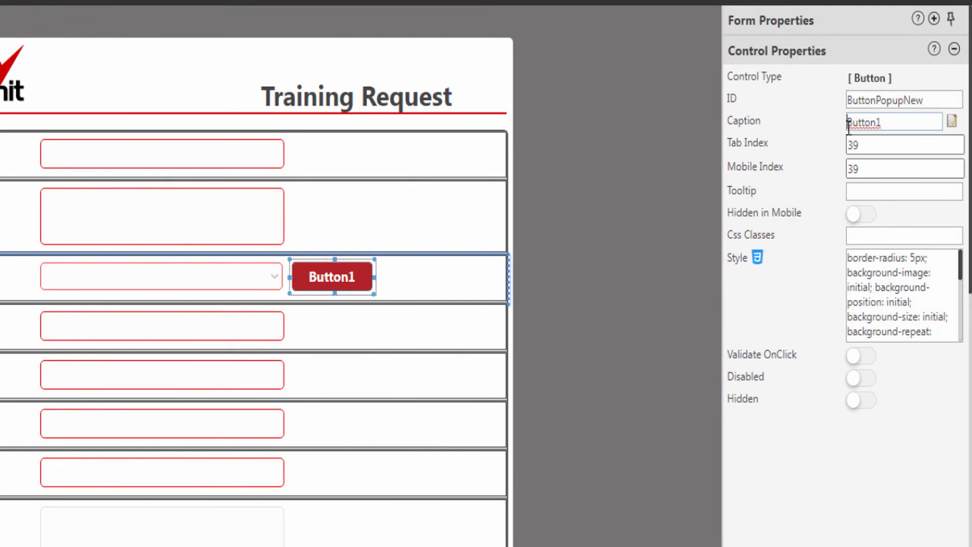
drag(893, 121, 834, 135)
text(+)
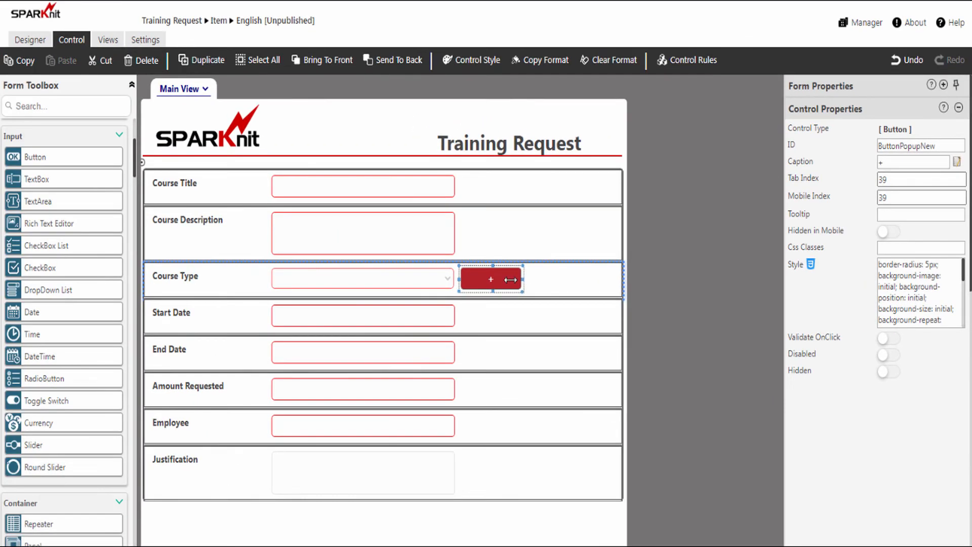
drag(407, 279, 380, 279)
drag(500, 281, 490, 281)
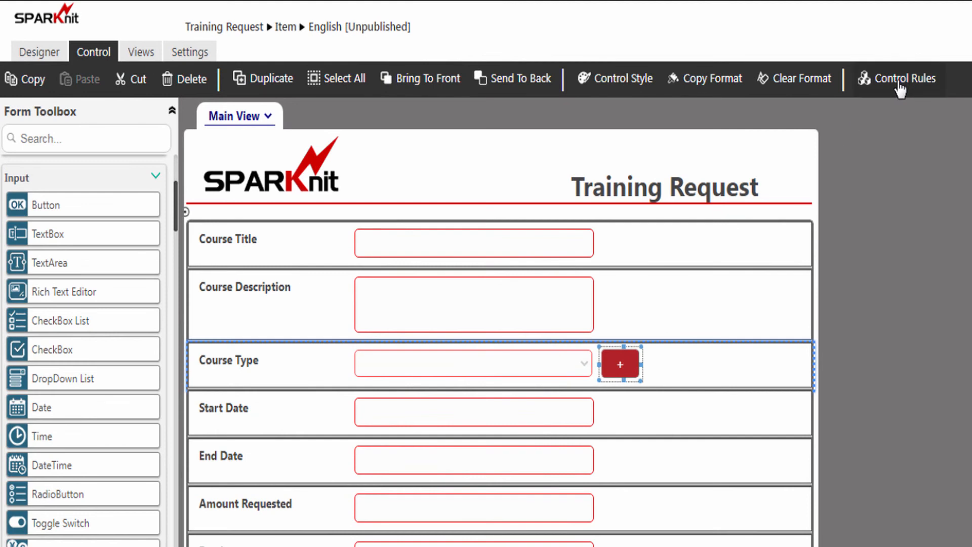
Create a control rule for the + button named "Open Dialog New item", with type Action and event onClick
click(899, 81)
click(61, 84)
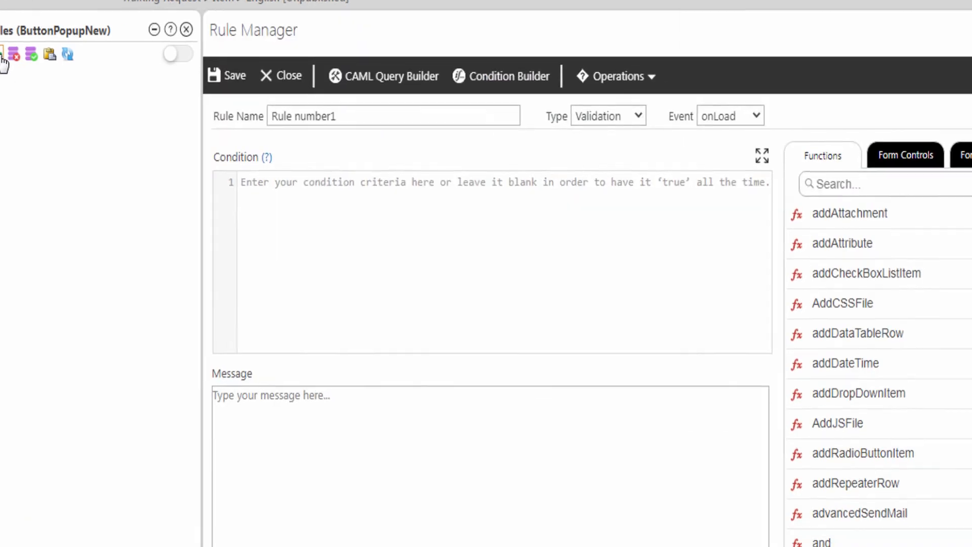
drag(274, 66, 163, 68)
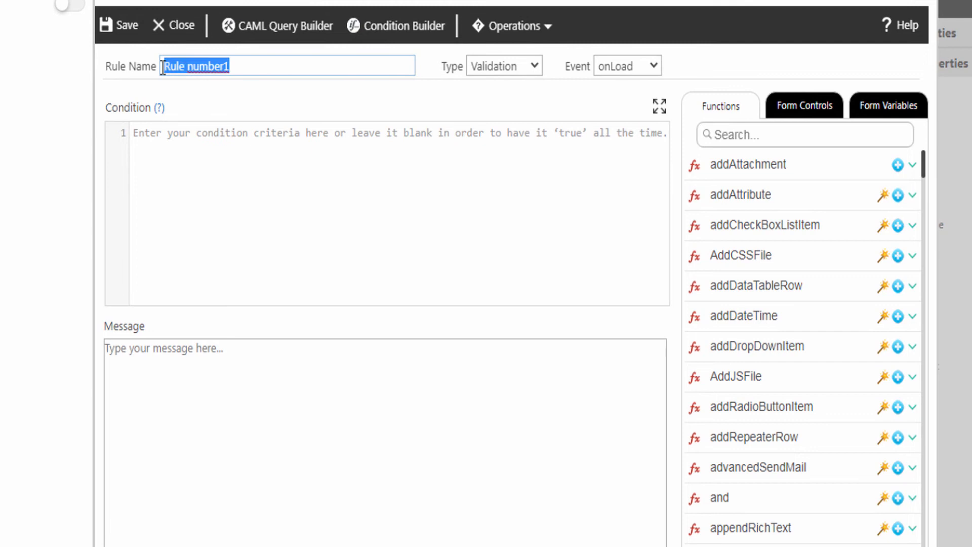
text(Open Dialog New item)
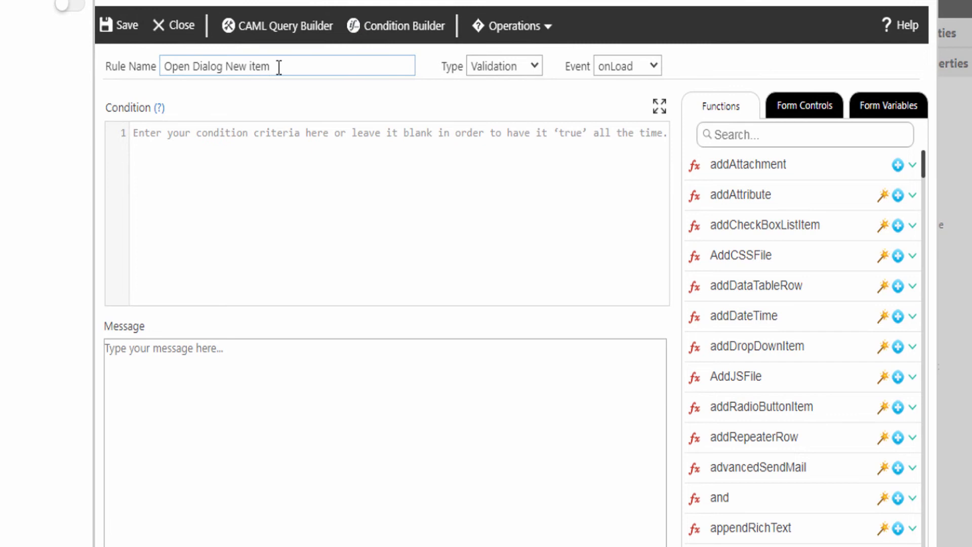
click(501, 67)
click(503, 100)
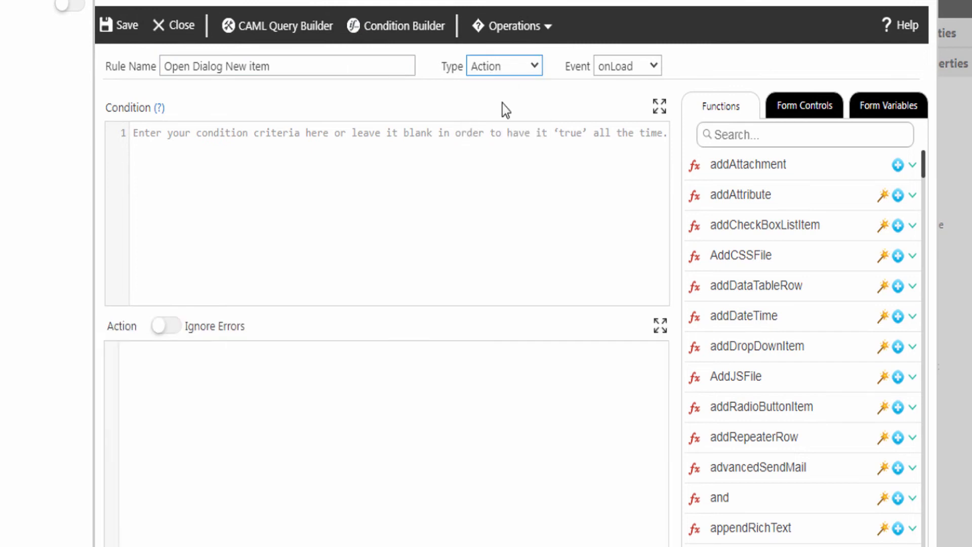
click(615, 68)
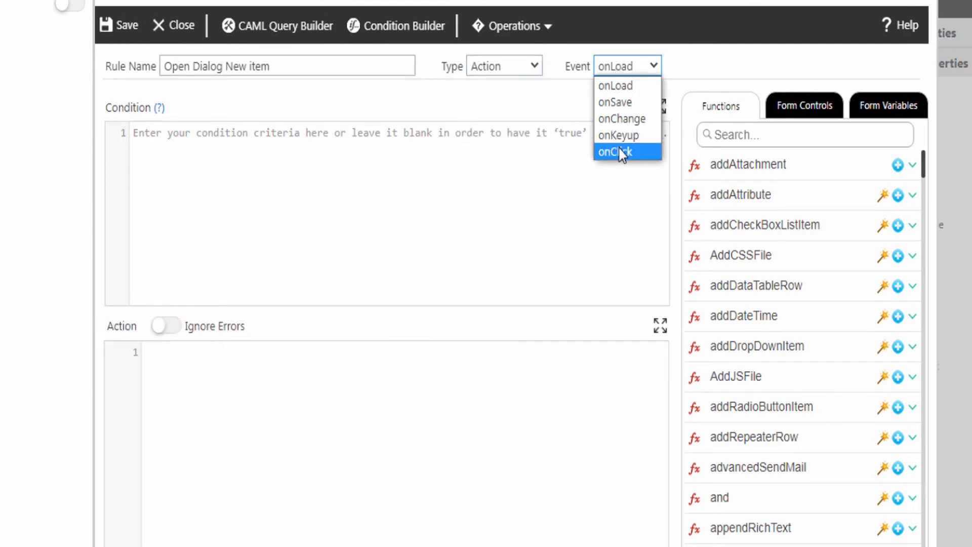
click(619, 150)
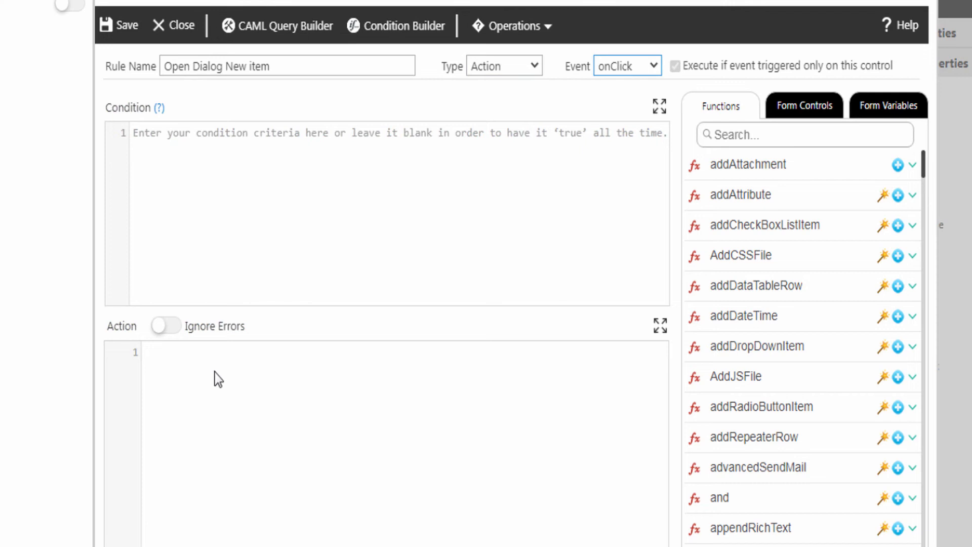
Paste the action script opening /HR/Lists/Course%20Type/NewForm.aspx as a 600 by 275 modal dialog titled Course Types, then save the rule and close the rules
click(193, 362)
text(v)
key(BackSpace)
key(ctrl+v)
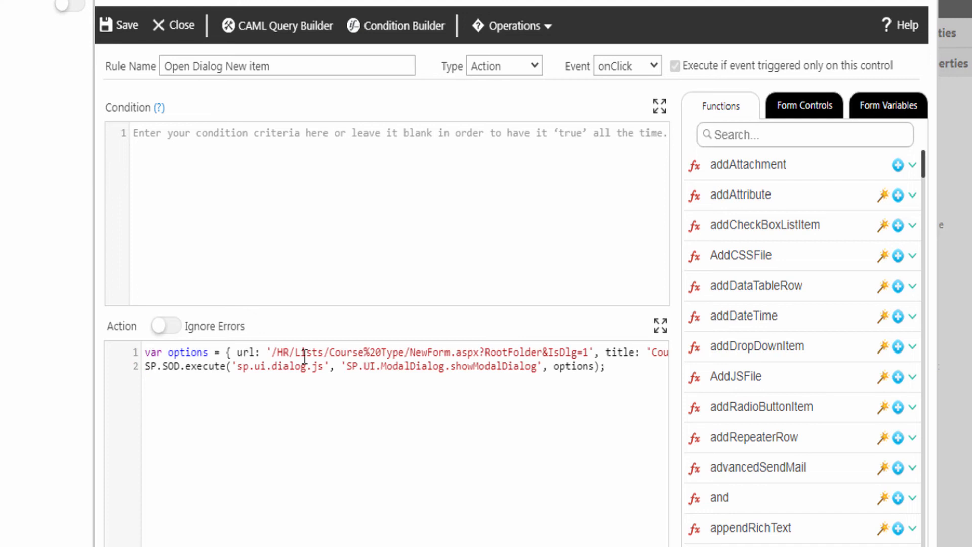
scroll(415, 515, right, 5)
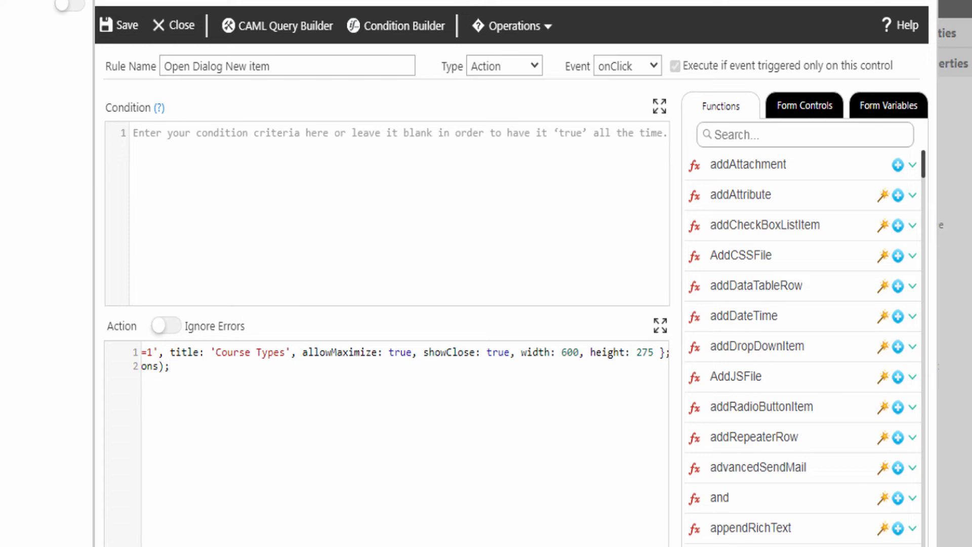
scroll(220, 523, left, 5)
scroll(202, 522, left, 2)
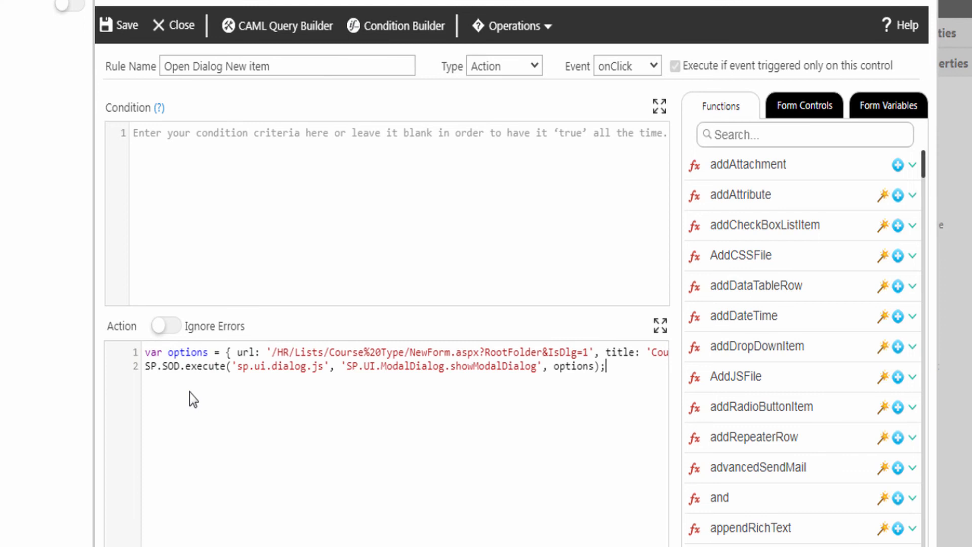
click(127, 27)
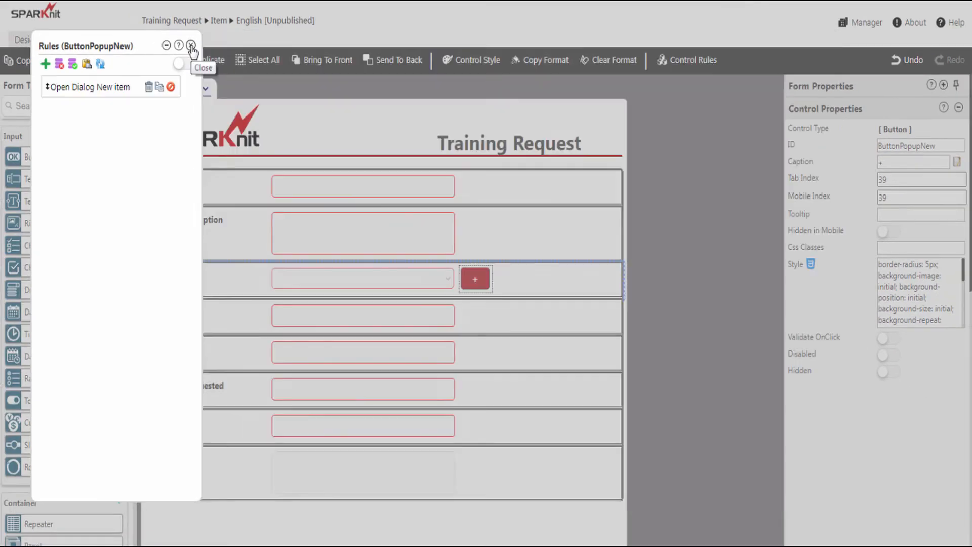
click(191, 46)
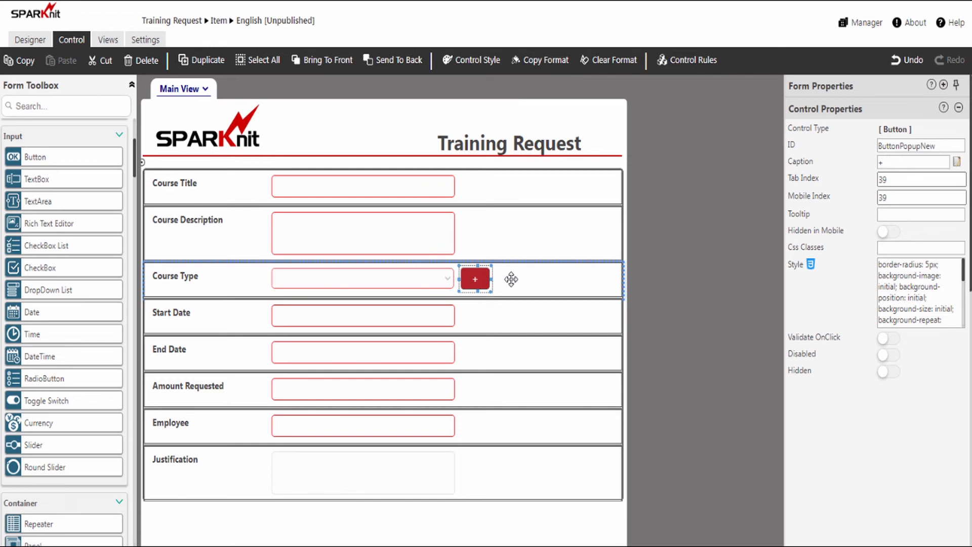
Add a panel below the form table, set its ID to CourseTypesPanel and make it hidden
scroll(373, 341, down, 5)
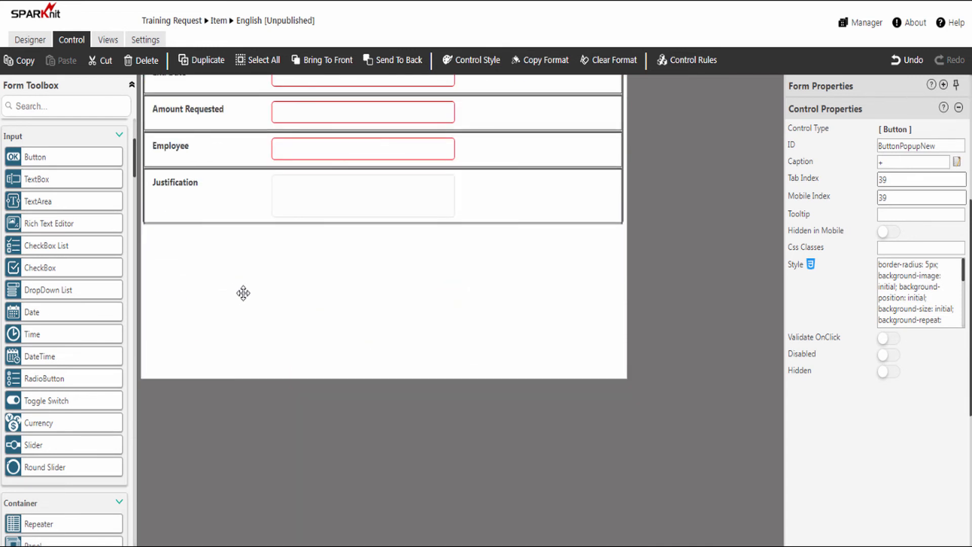
scroll(71, 253, down, 4)
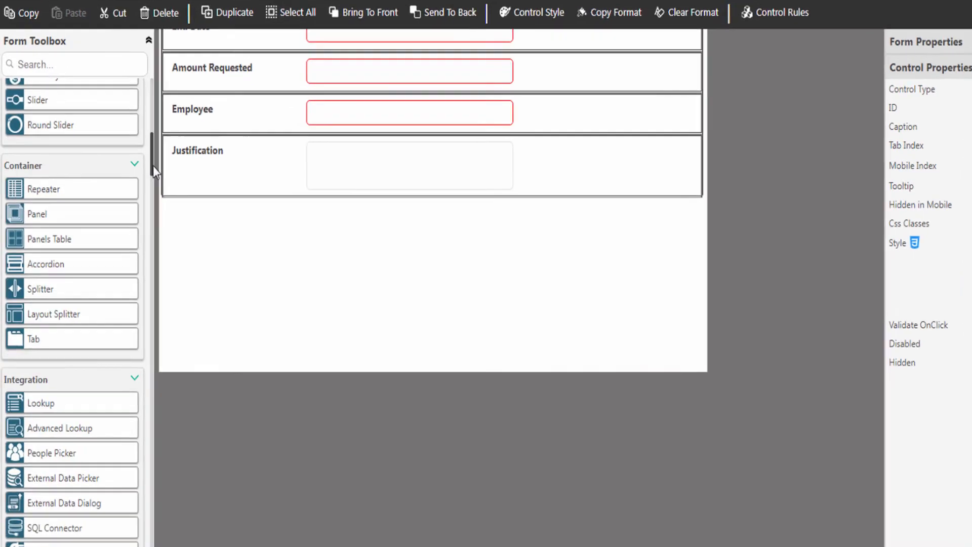
drag(39, 192, 188, 213)
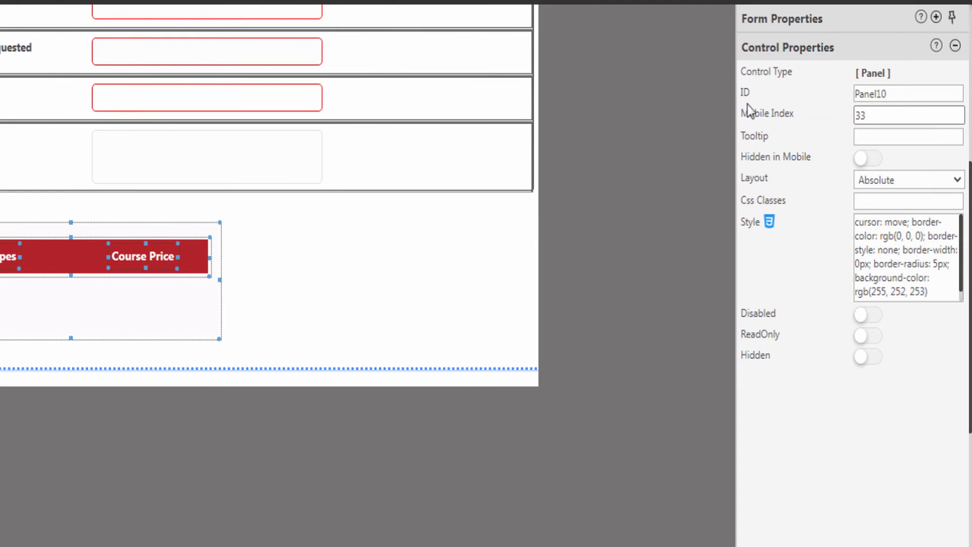
double_click(896, 96)
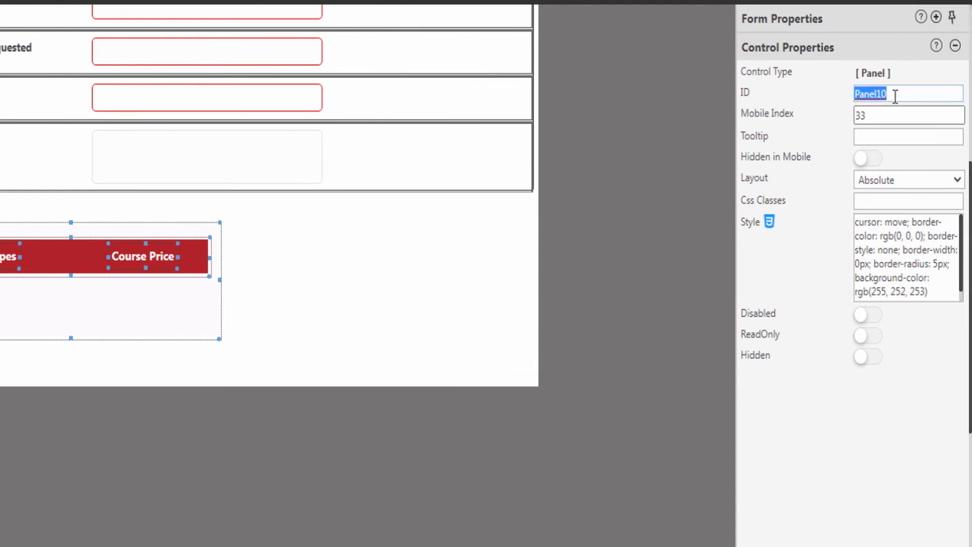
text(CourseTypesPanel)
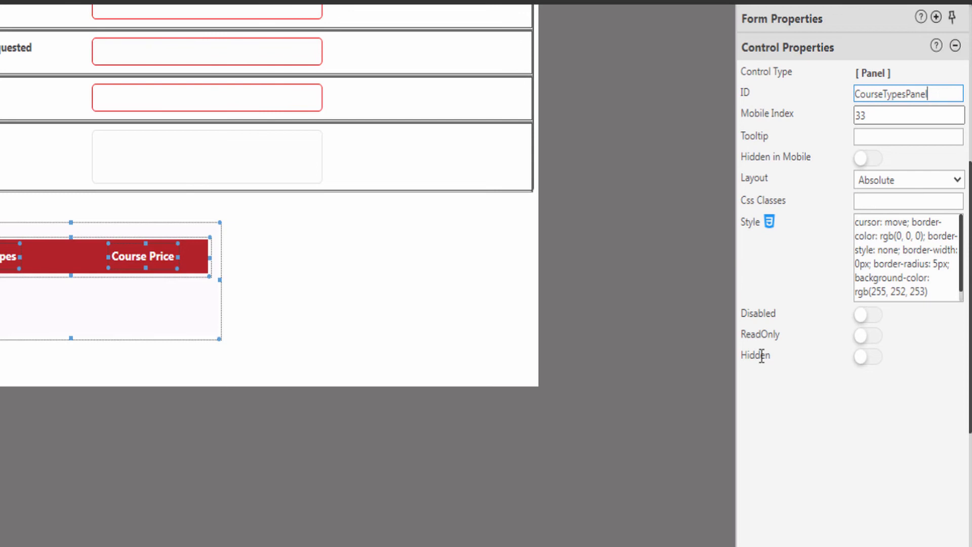
click(875, 357)
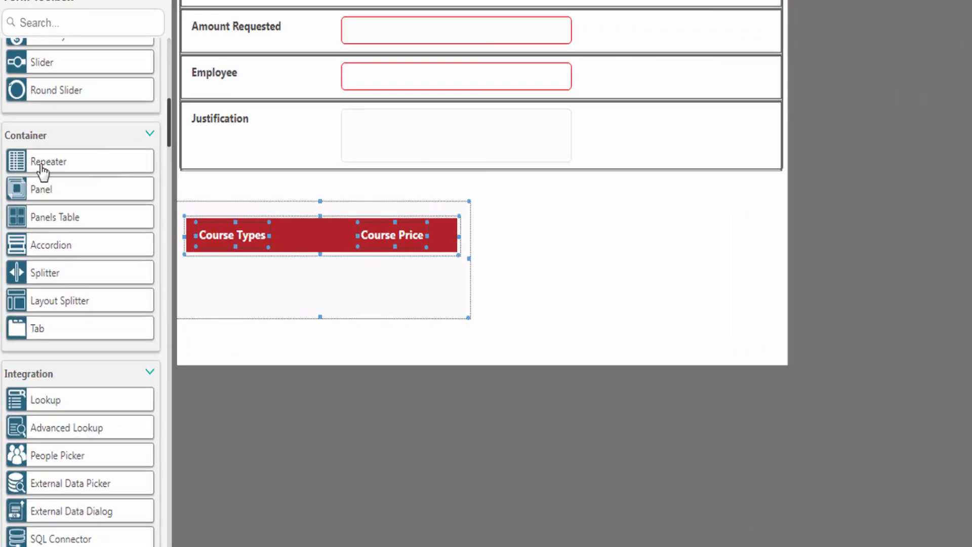
Add a repeater under the Course Types and Course Price header in the panel and set its ID to CourseTypeRepeater
drag(45, 169, 275, 280)
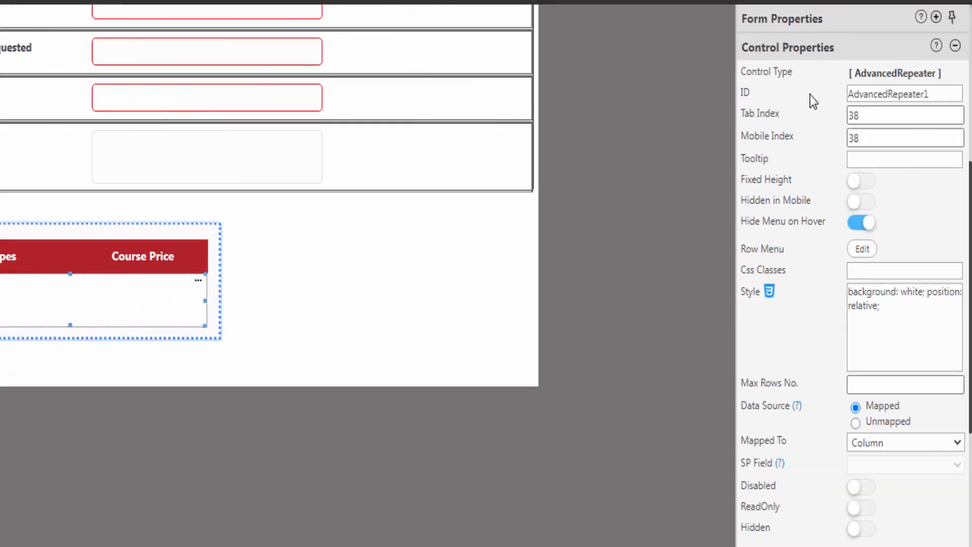
double_click(857, 96)
text(CourseTypeRepeater)
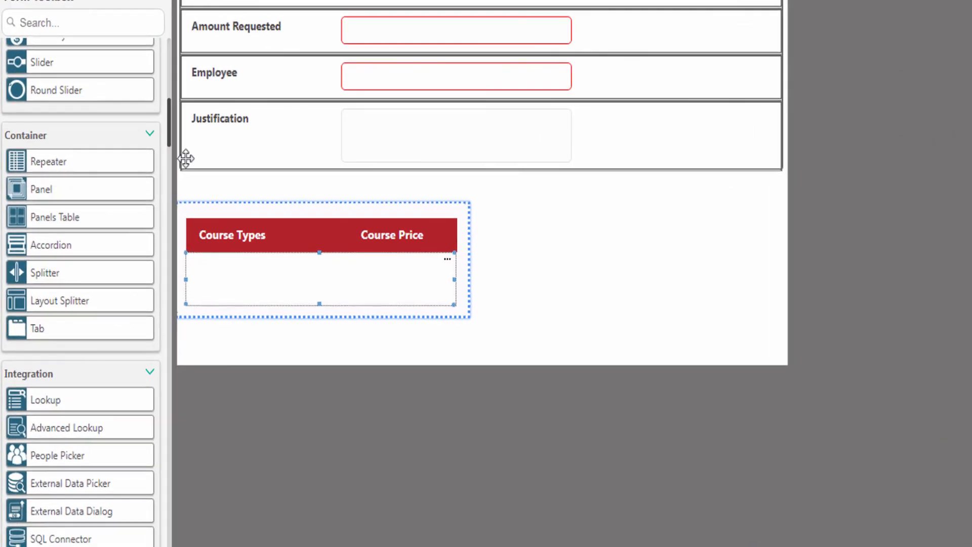
Place a text box under Course Types and a currency field under Course Price inside the repeater
scroll(24, 215, up, 5)
drag(68, 159, 298, 283)
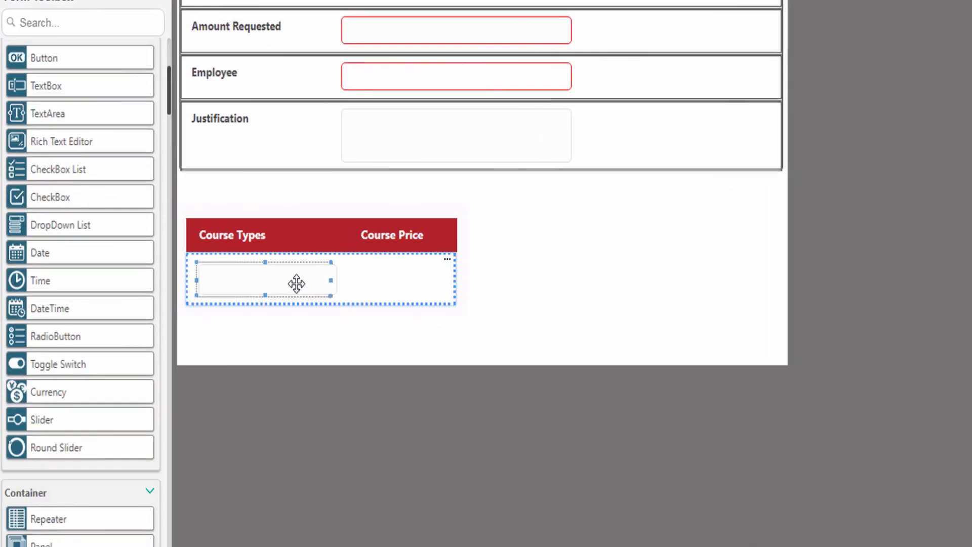
drag(56, 393, 388, 282)
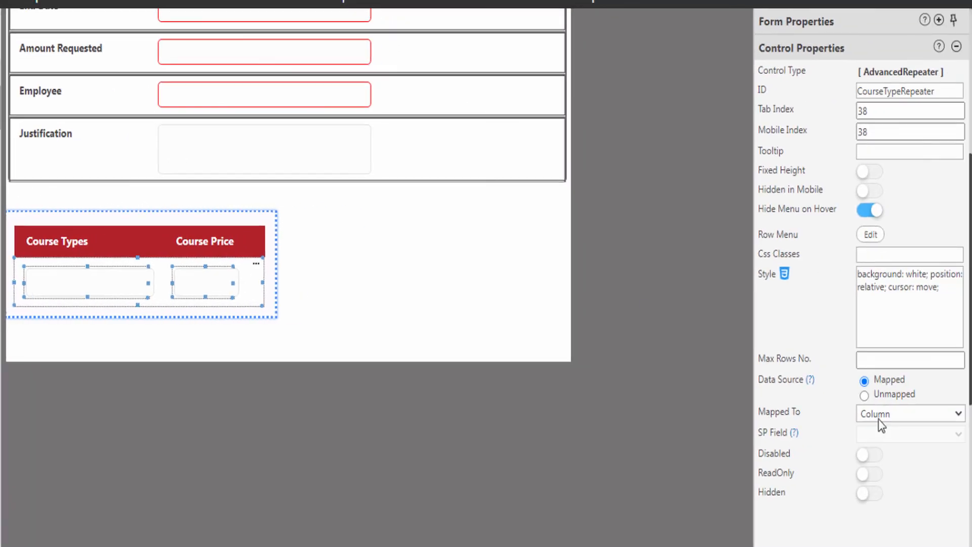
Map the CourseTypeRepeater to a list and choose Course Type as its site list
click(880, 418)
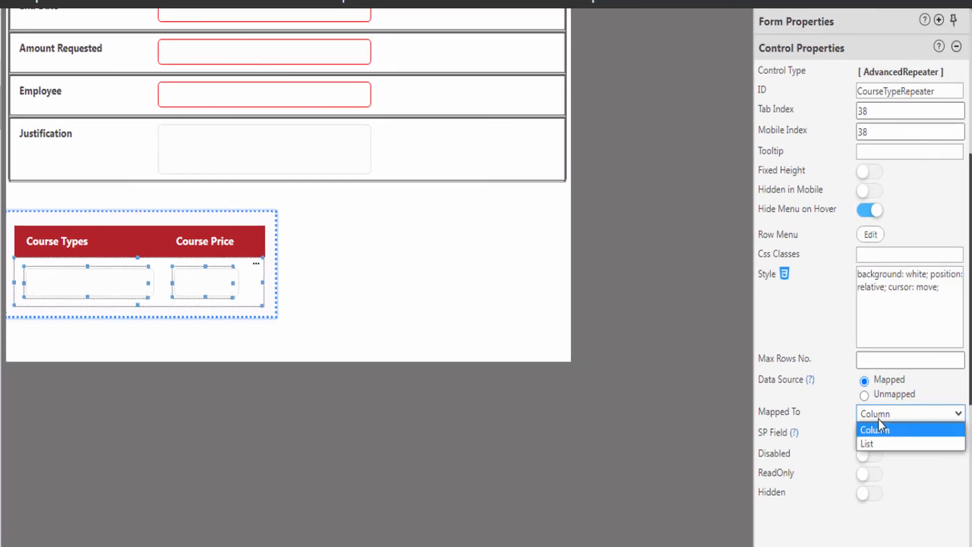
click(871, 442)
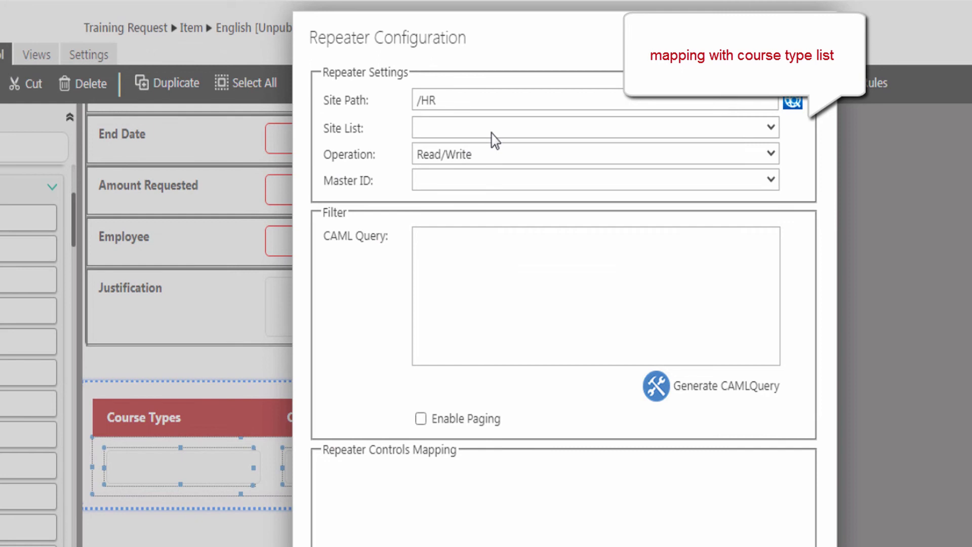
click(492, 132)
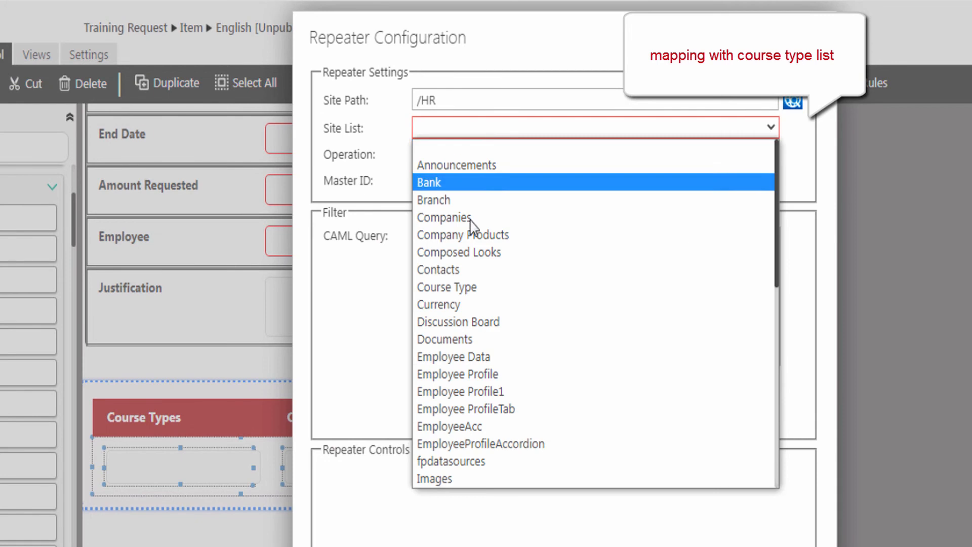
click(410, 287)
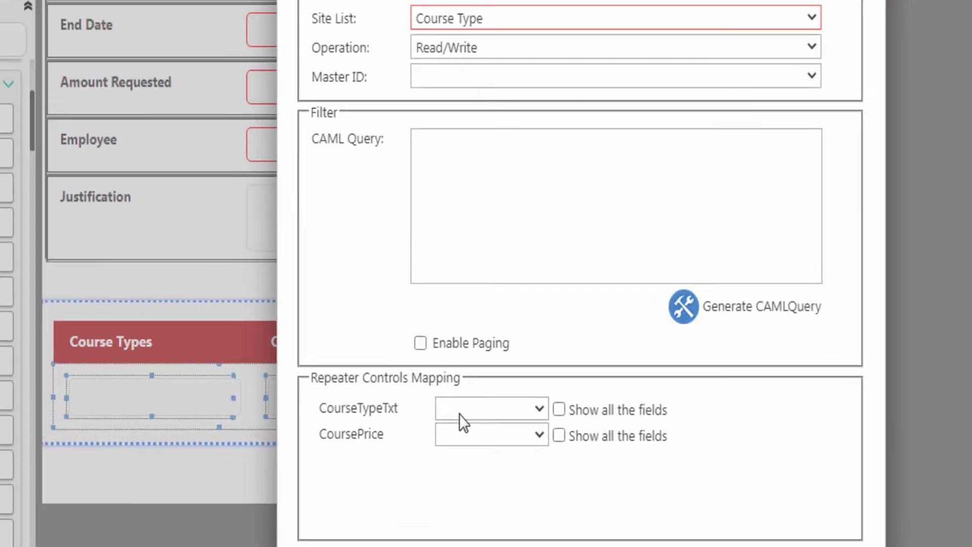
Map CourseTypeTxt to the Title field and CoursePrice to the CoursePrice field, then confirm the repeater configuration
click(460, 411)
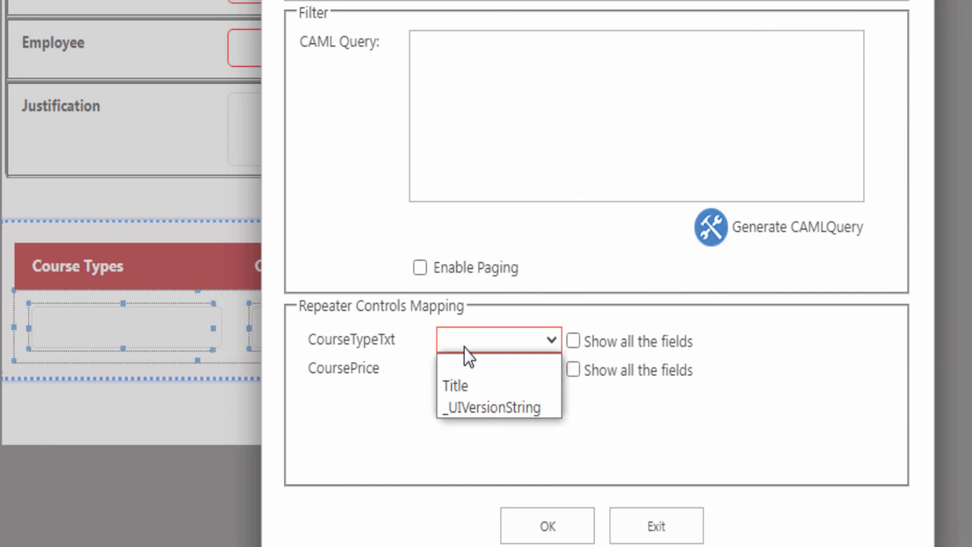
click(455, 385)
click(461, 366)
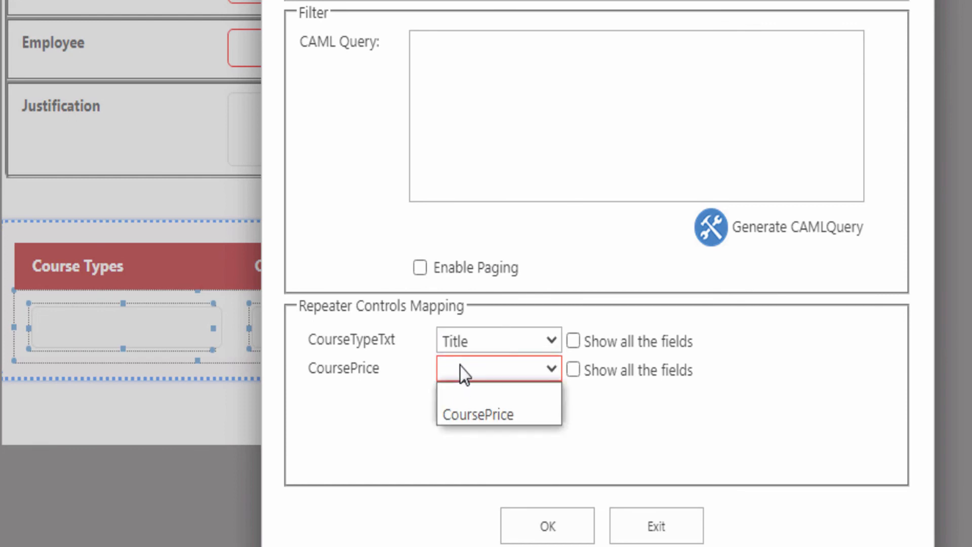
click(469, 414)
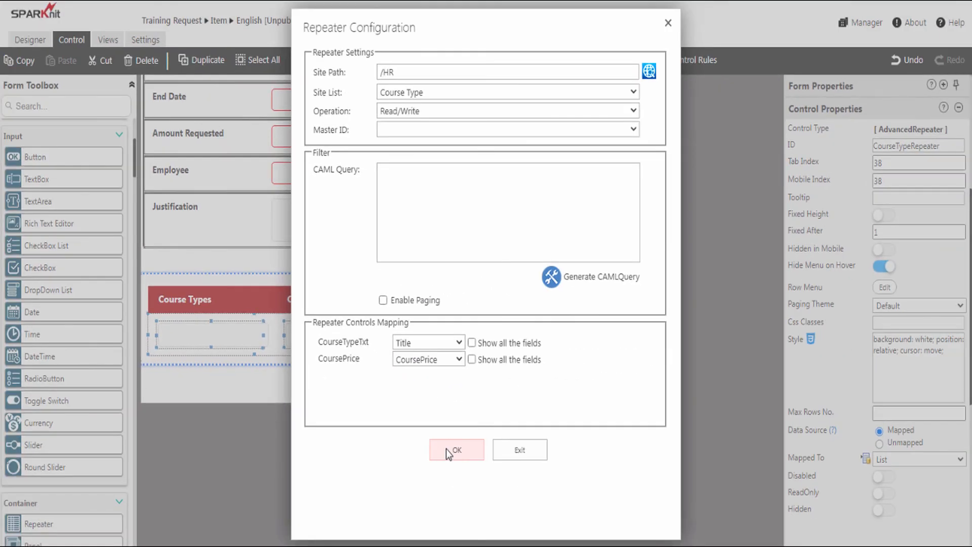
click(446, 449)
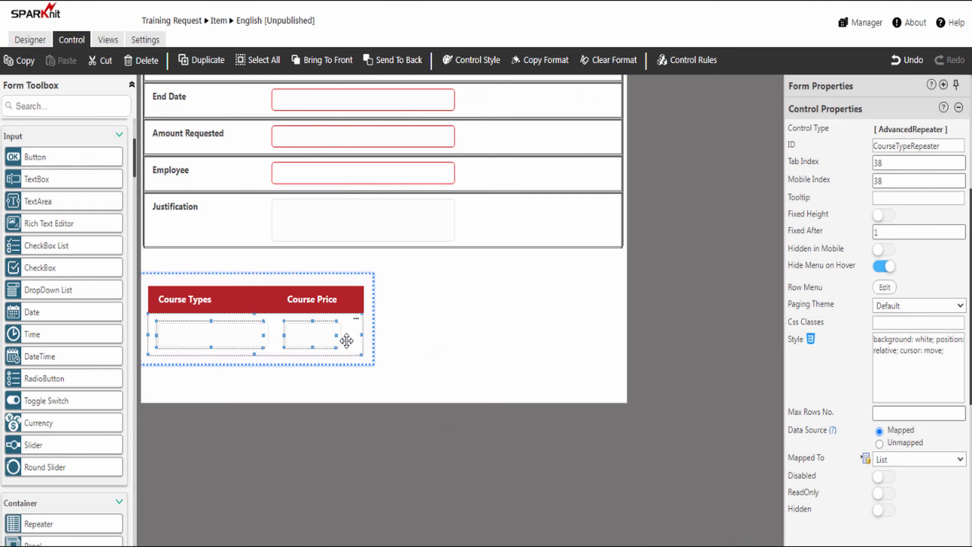
Add a button beside the + button in the Course Type row and set its ID to ButtonPopupView
scroll(346, 341, up, 5)
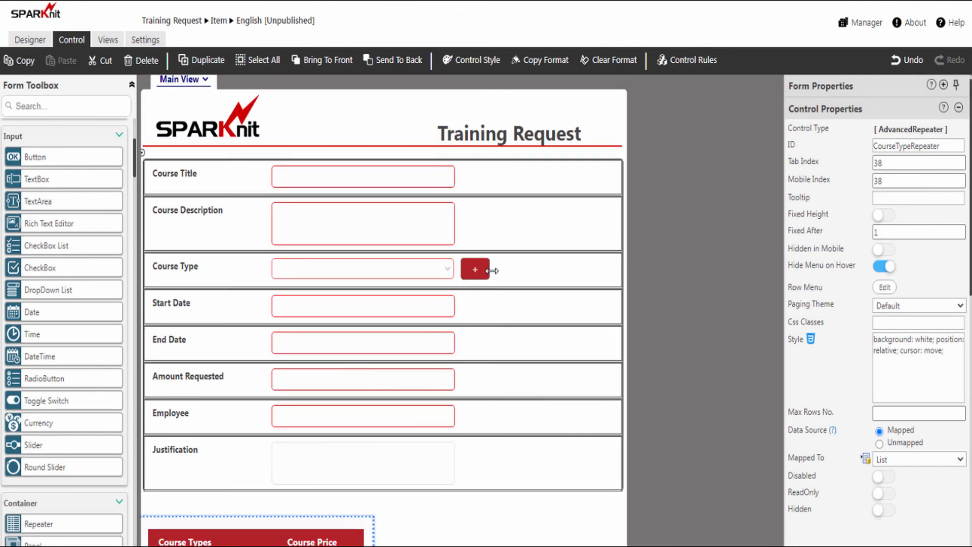
scroll(501, 274, down, 4)
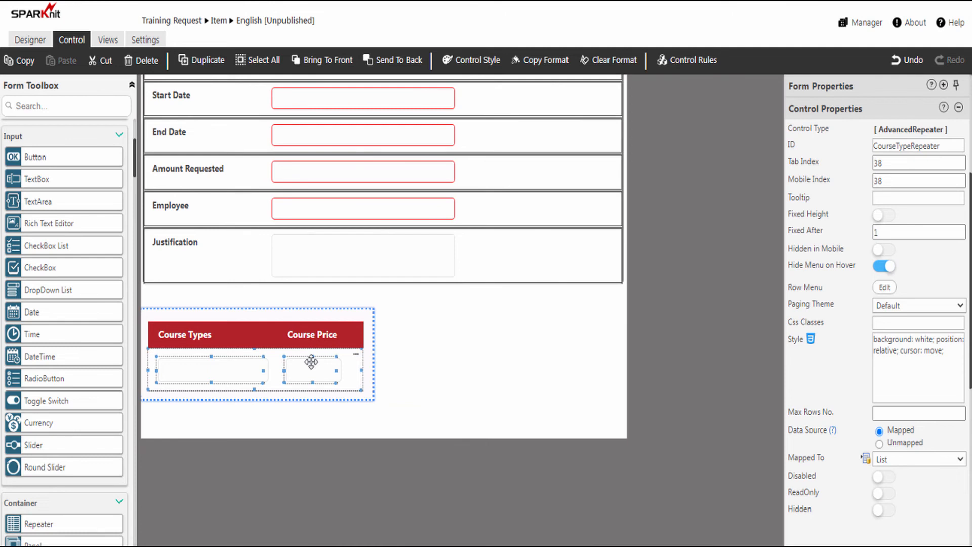
scroll(408, 347, up, 4)
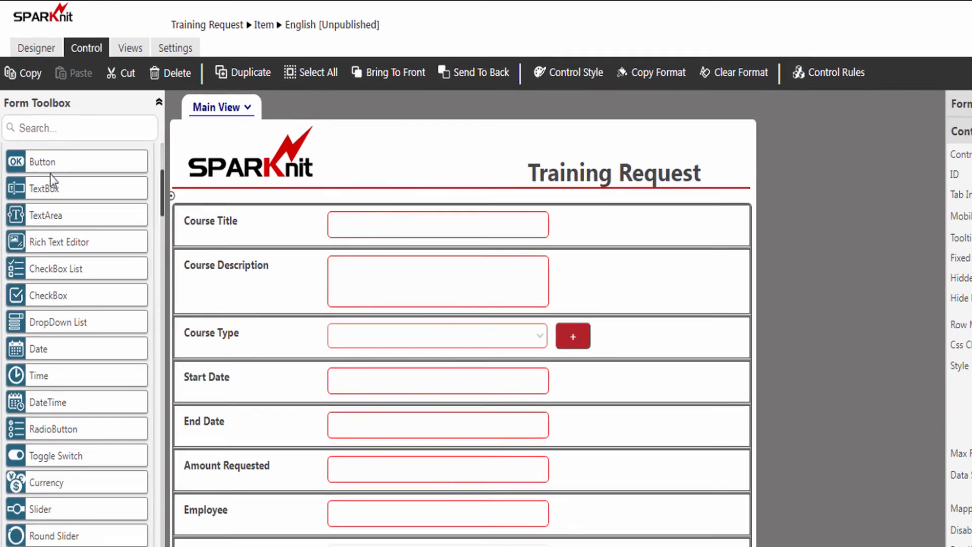
drag(95, 185, 641, 339)
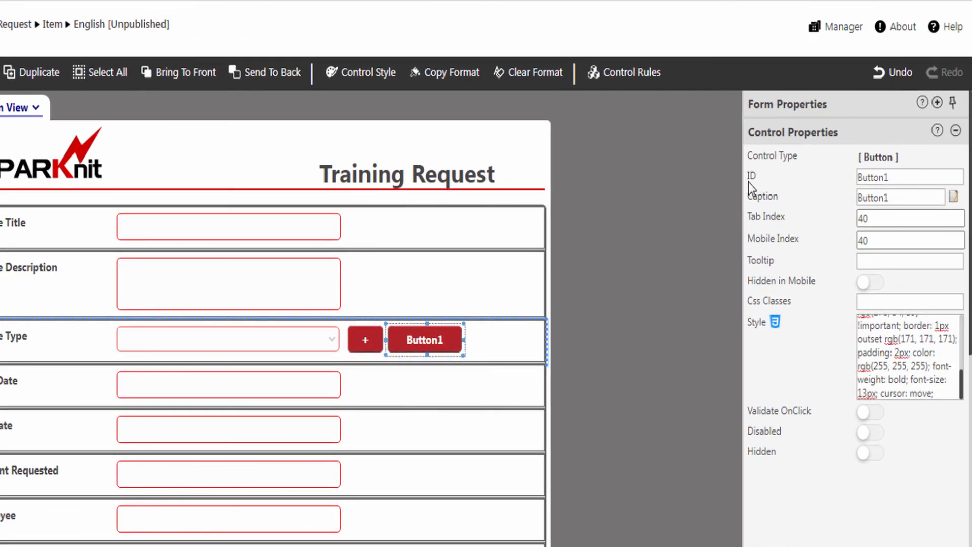
drag(896, 181, 797, 188)
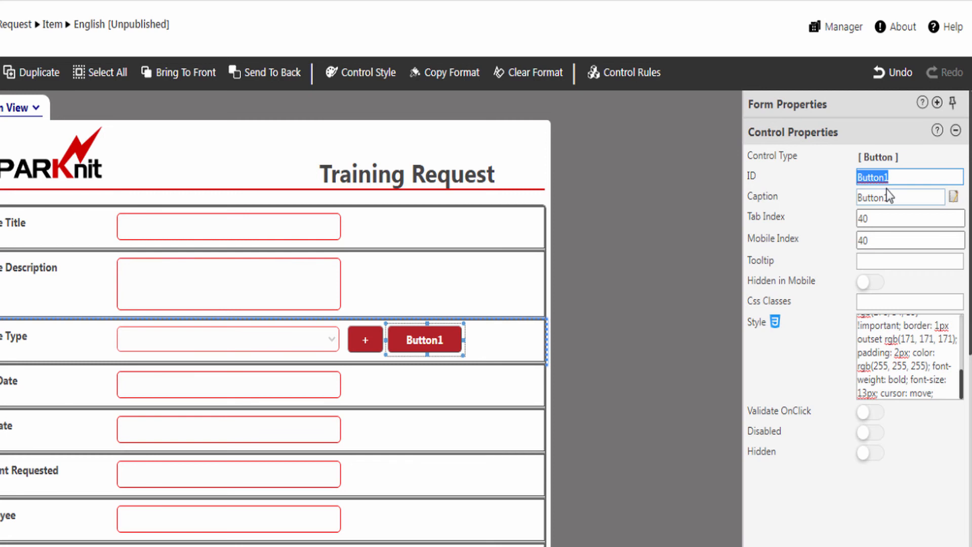
text(ButtonPopupView)
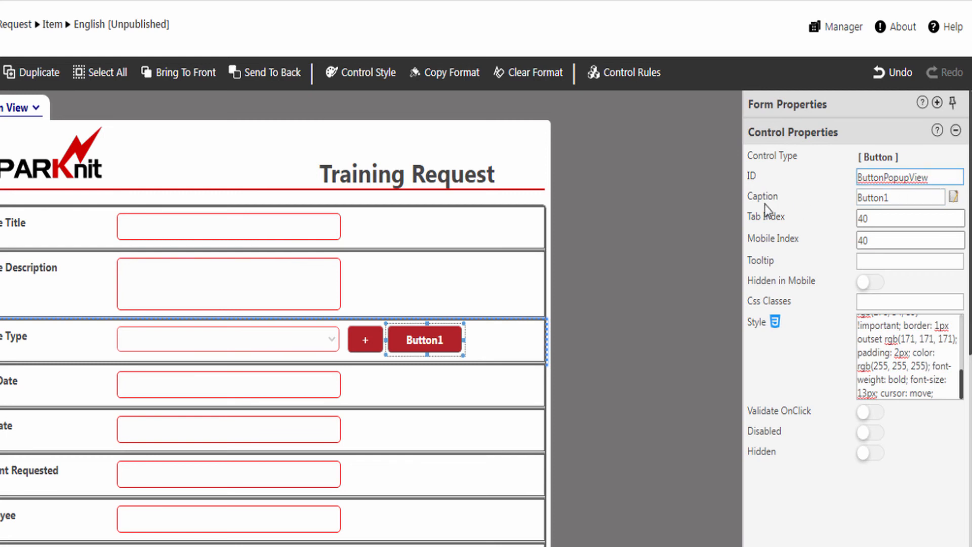
Set the new button's caption to Course Type Details and widen the button to fit the text on one line
double_click(876, 198)
text(Course Type Details)
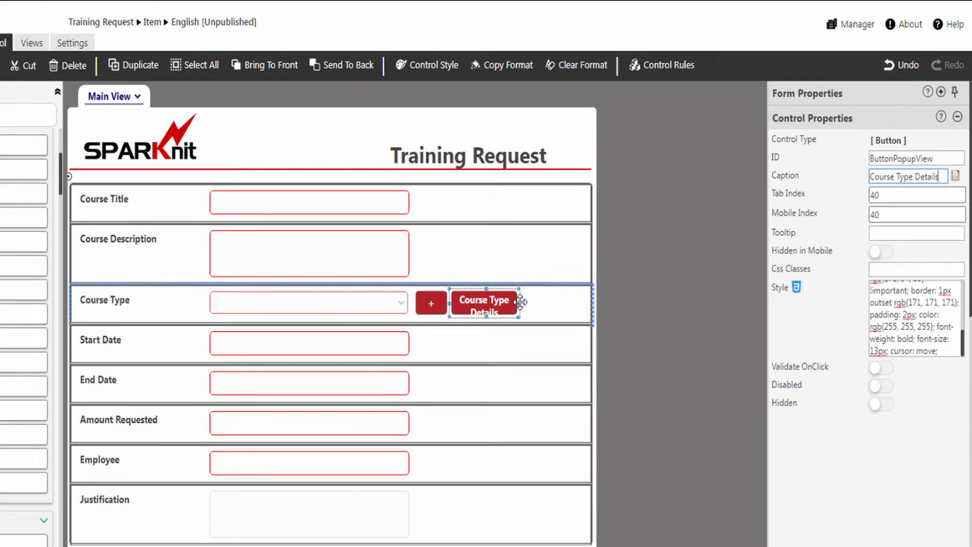
drag(519, 303, 548, 303)
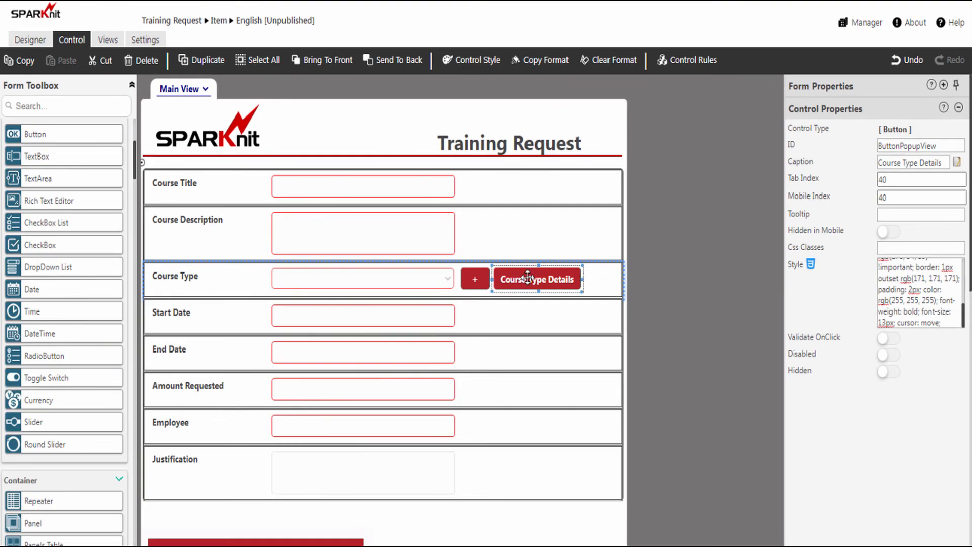
Add a control rule to the Course Type Details button named open Dialog Panel, with type Action and event onClick
scroll(528, 277, down, 3)
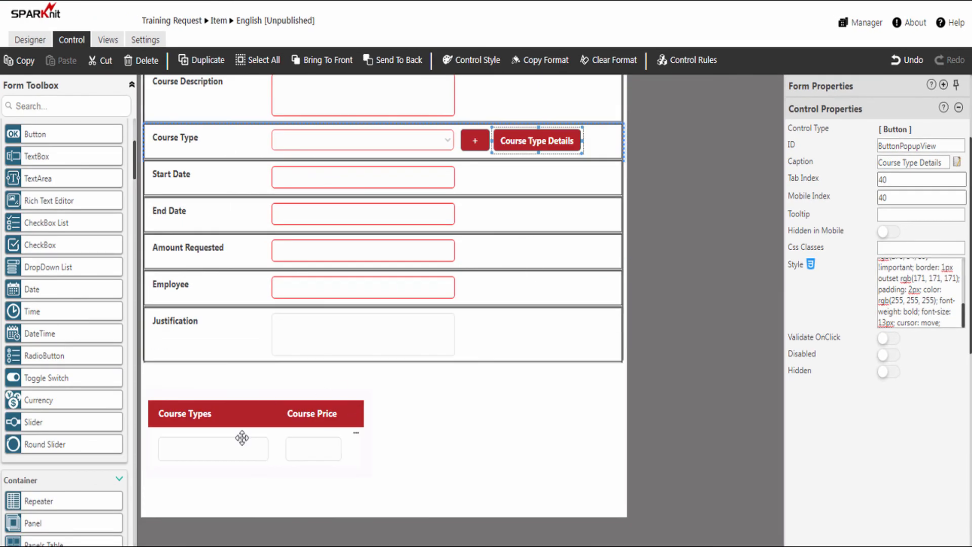
scroll(405, 340, up, 3)
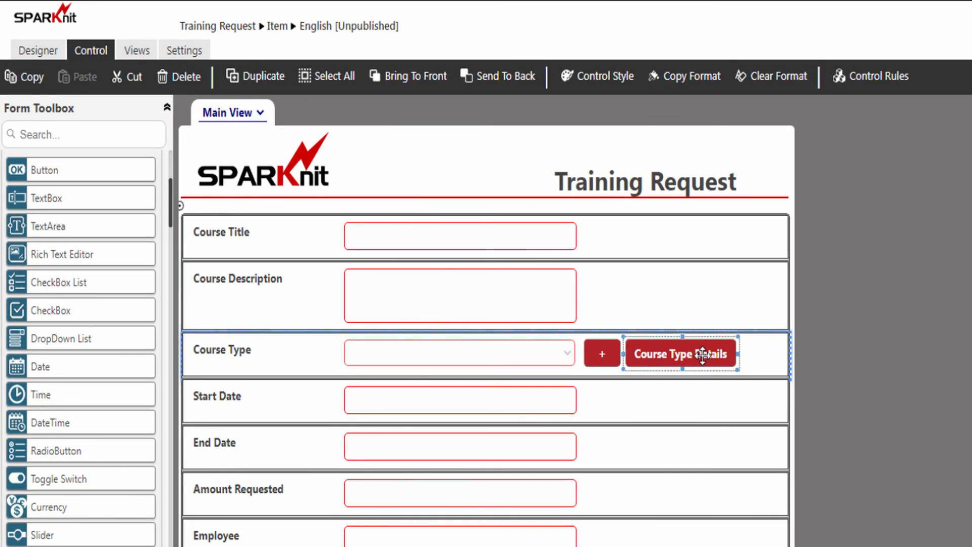
click(879, 77)
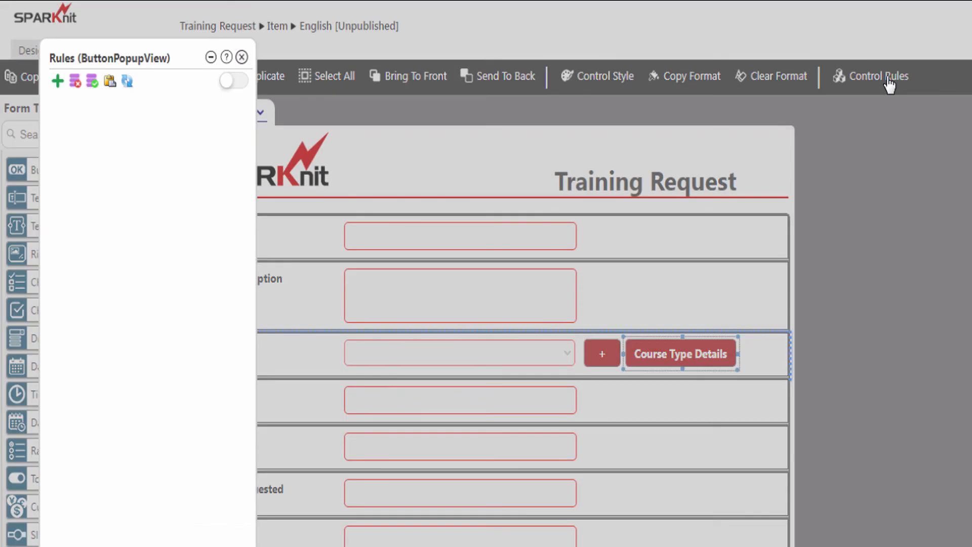
click(58, 82)
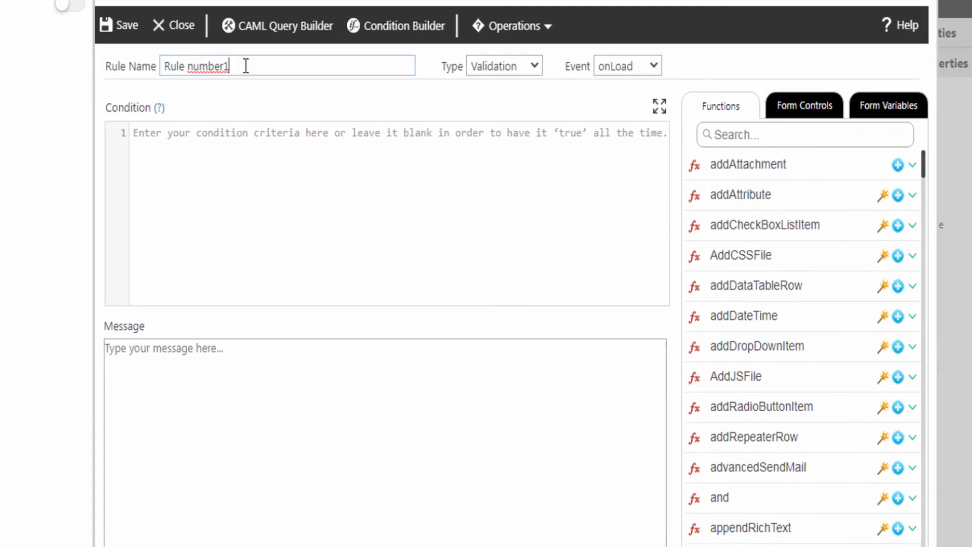
drag(247, 66, 161, 66)
text(open Dialog Panel)
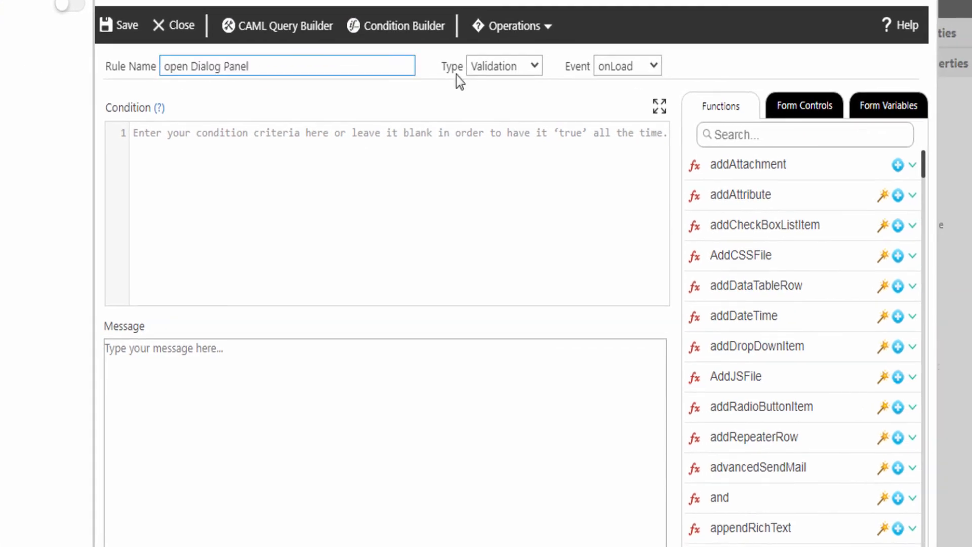
click(504, 66)
click(495, 100)
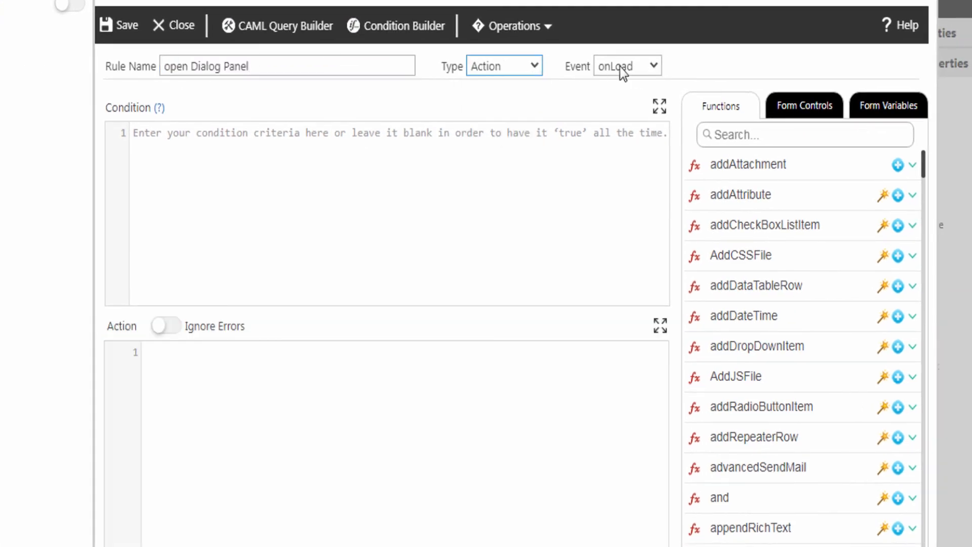
click(620, 67)
click(621, 153)
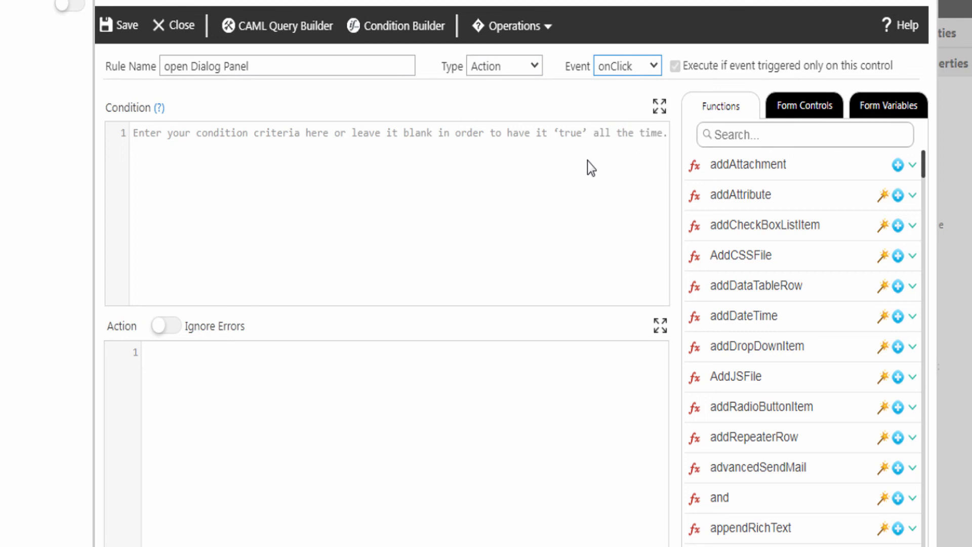
Find the openDialog function for the rule's action, show its description and open its configuration wizard
click(143, 370)
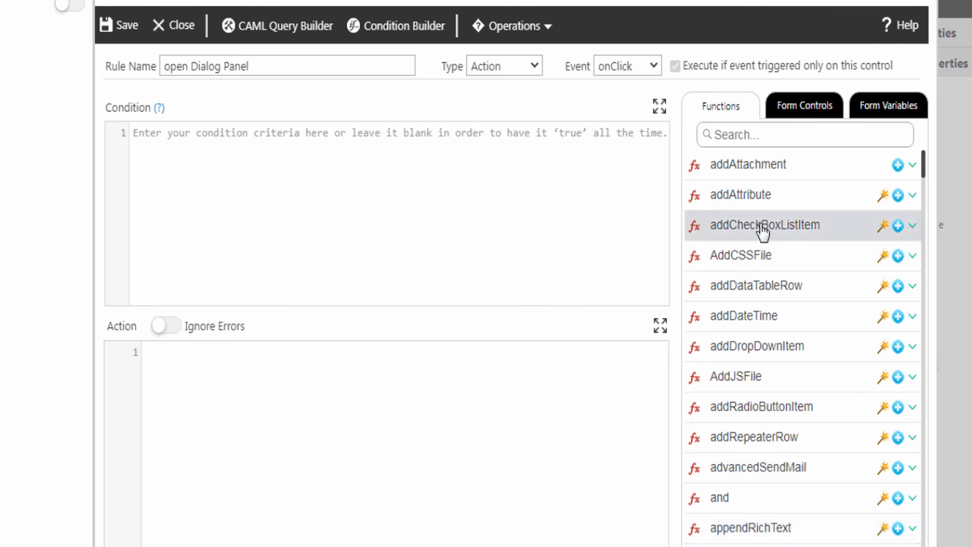
click(735, 135)
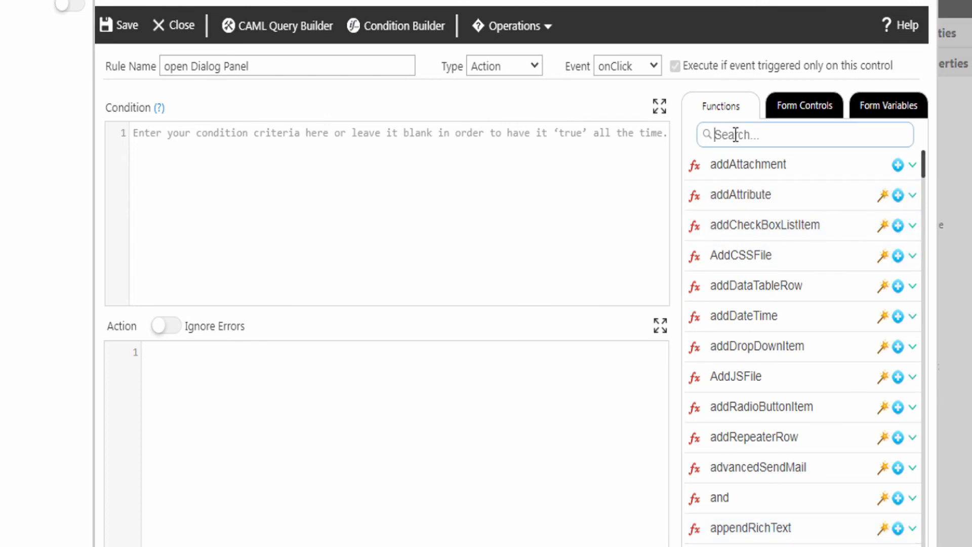
text(openDialog)
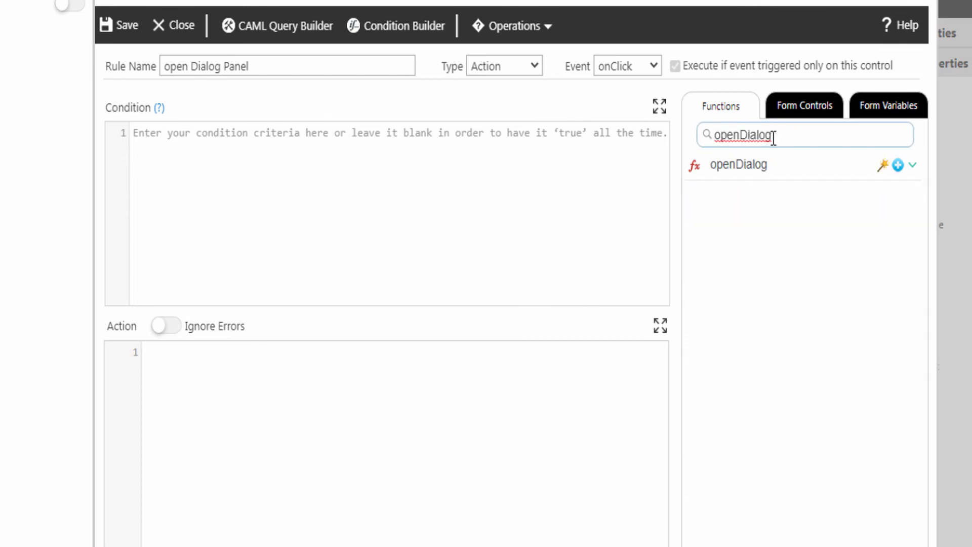
click(913, 167)
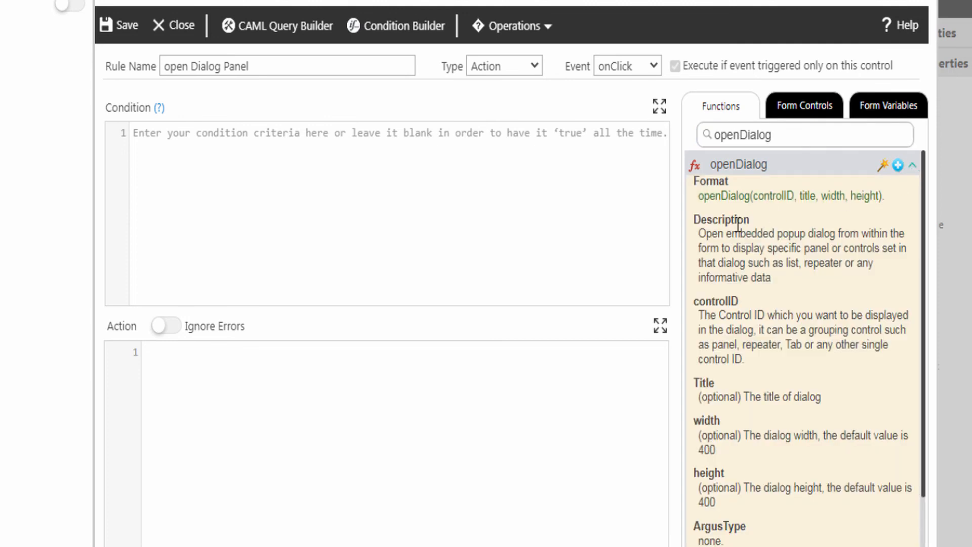
click(884, 165)
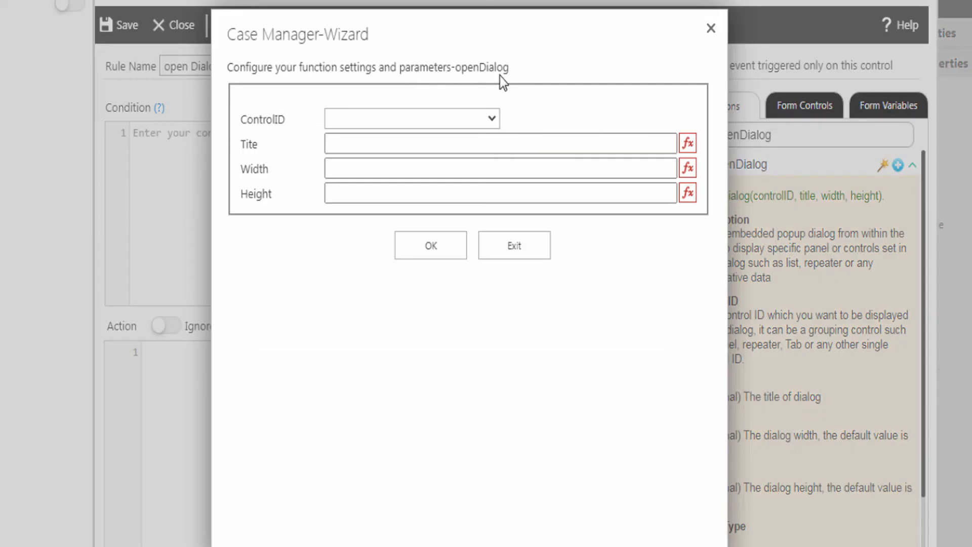
Configure openDialog with control CourseTypesPanel, title Course Types, width 380 and height 360, insert it as the action and save the rule
click(399, 117)
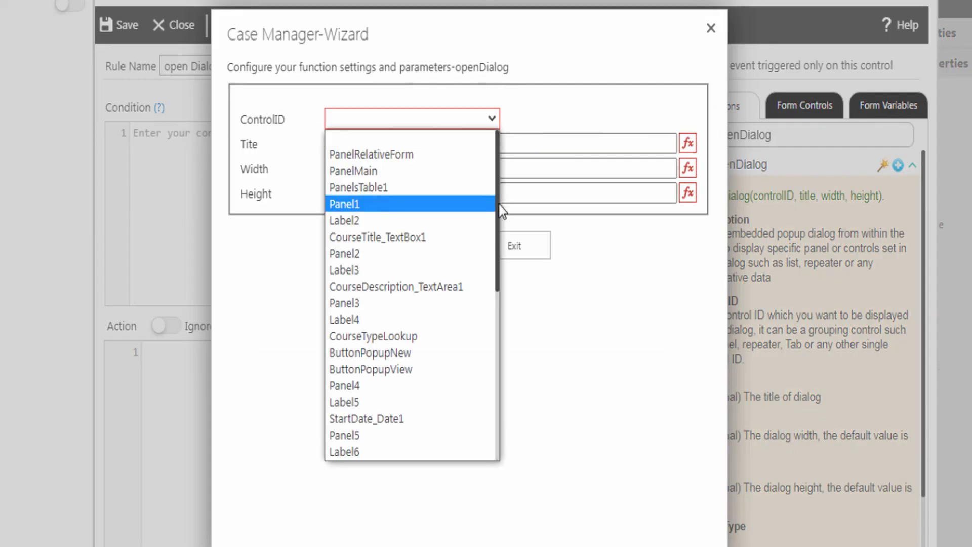
drag(497, 202, 506, 387)
click(353, 342)
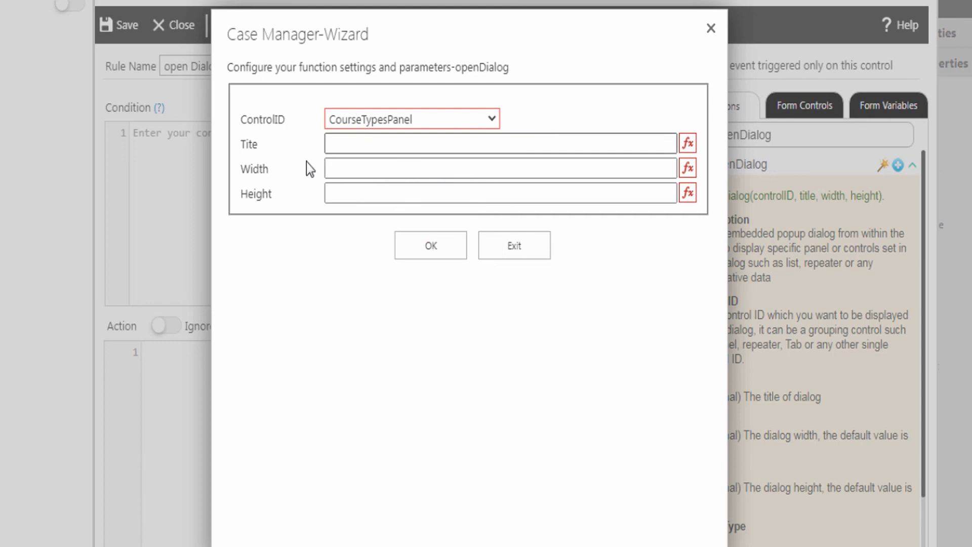
click(350, 147)
text(Course Types)
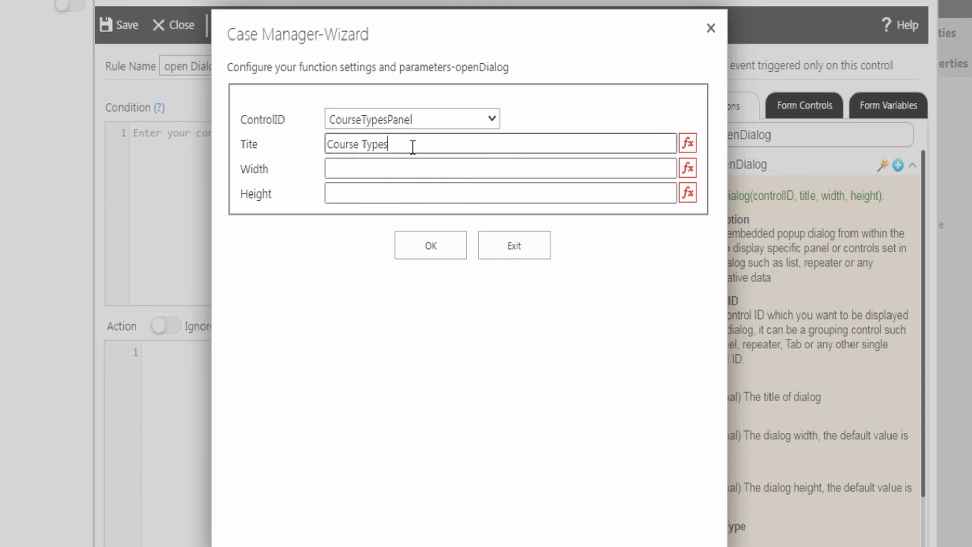
click(334, 175)
text(380)
click(347, 192)
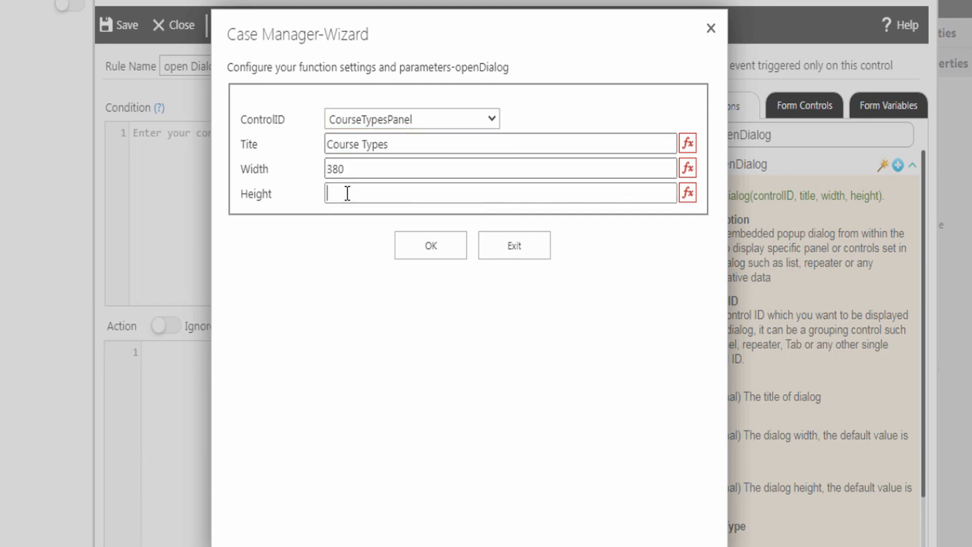
text(360)
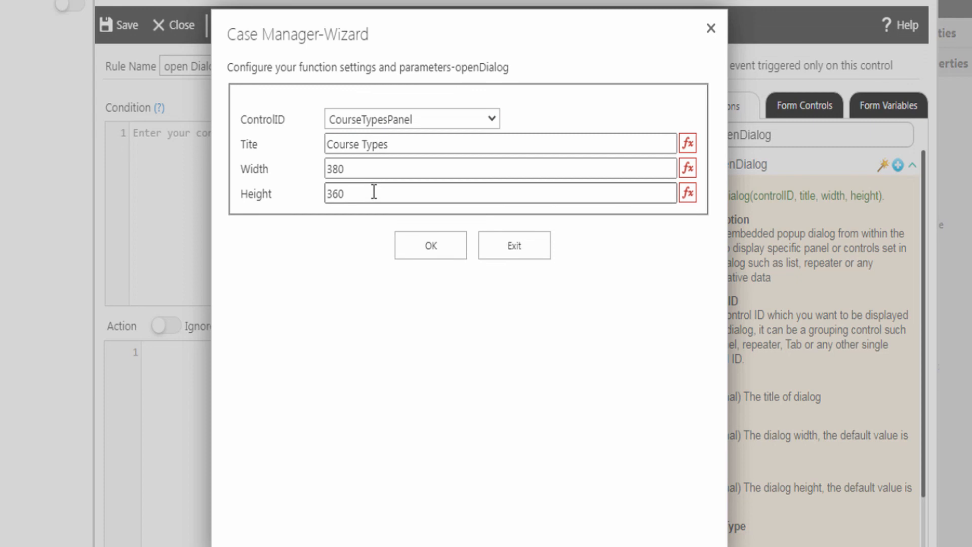
click(426, 252)
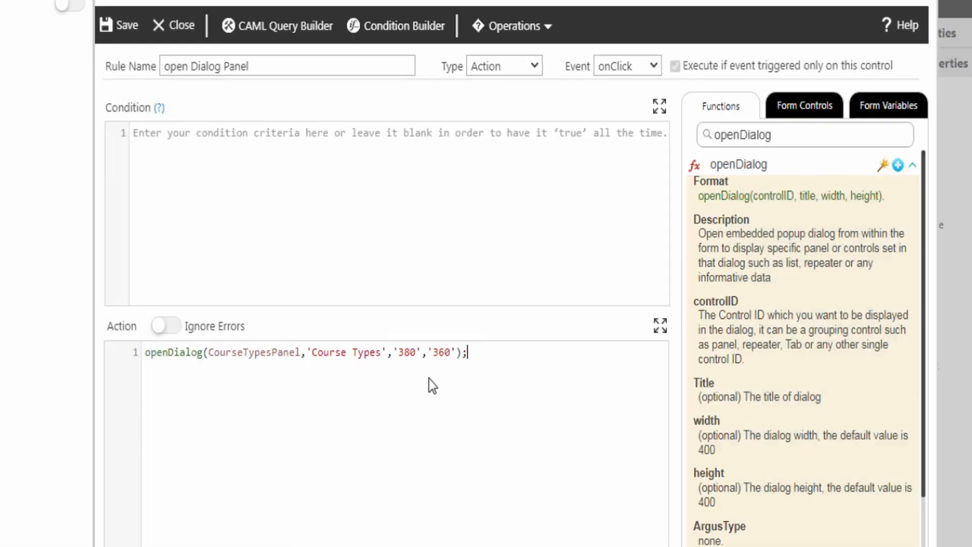
click(127, 28)
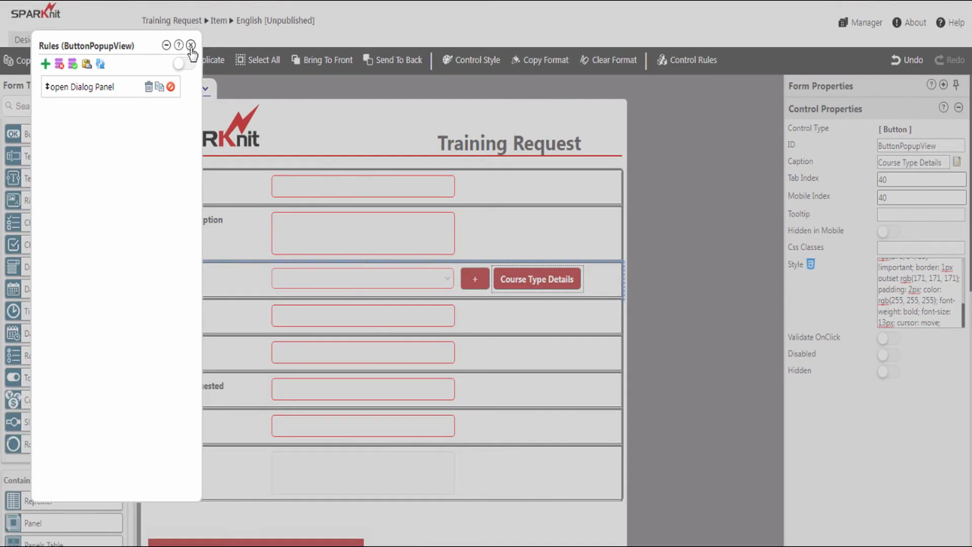
Close the button's rules and publish the Training Request form, confirming the publication
click(190, 46)
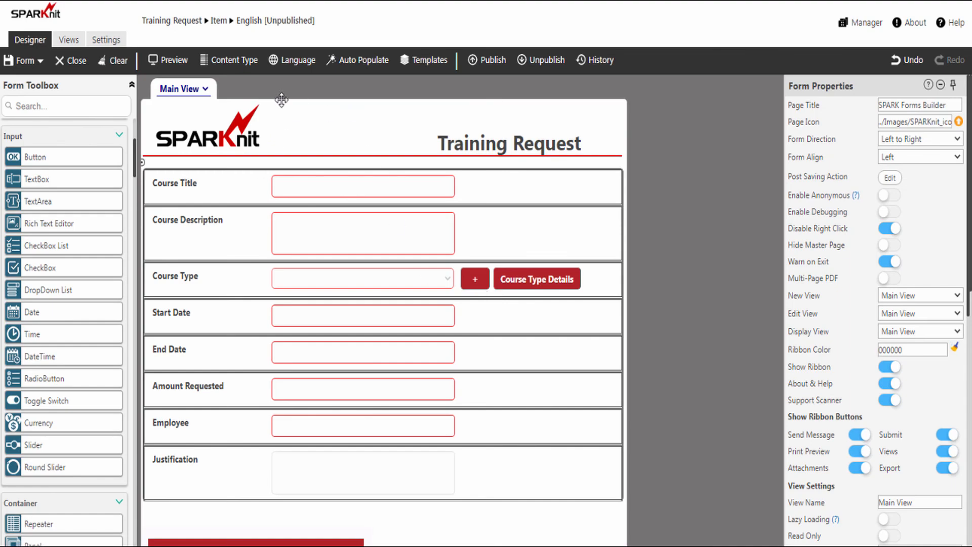
click(490, 65)
click(455, 322)
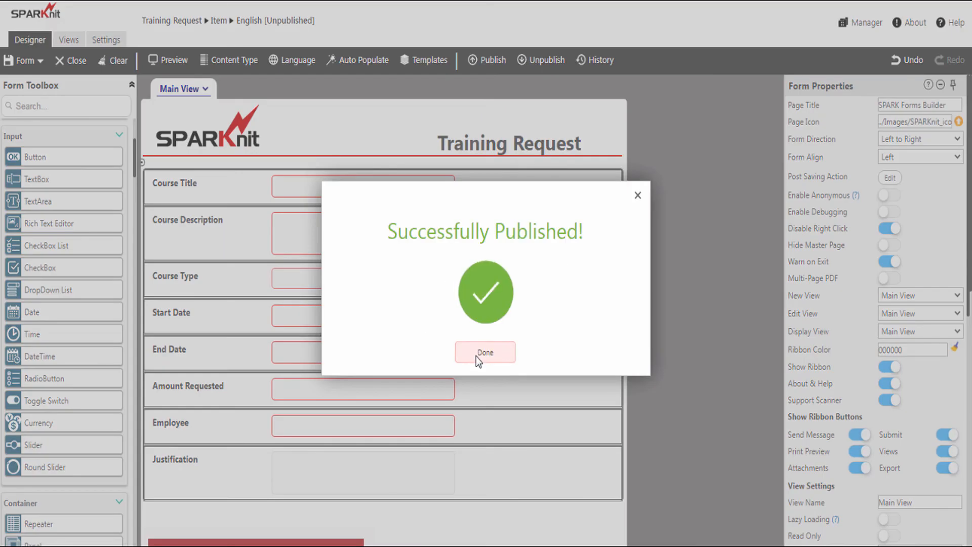
click(484, 352)
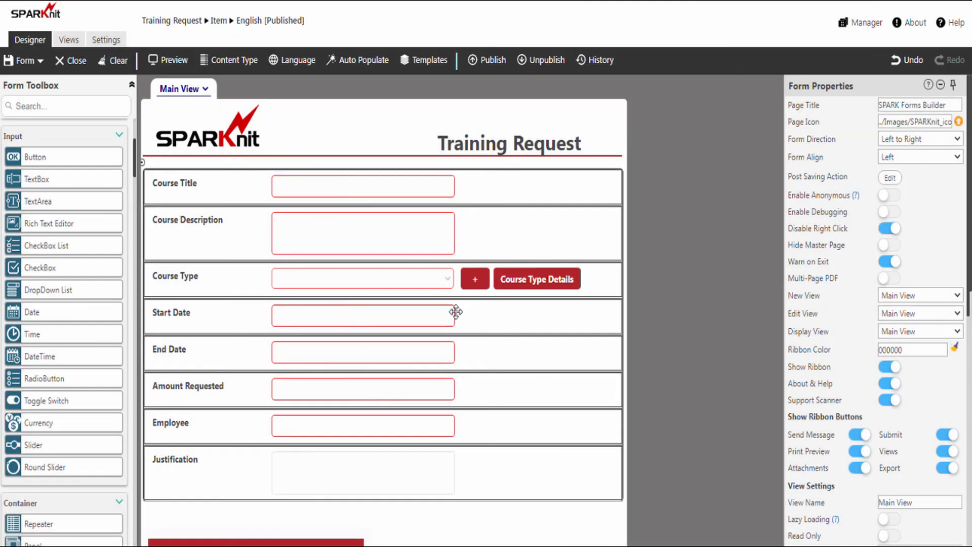
In a new item of the SharePoint Training Request list, test the + and Course Type Details pop-up dialogs, dismissing each without adding a course type
click(182, 24)
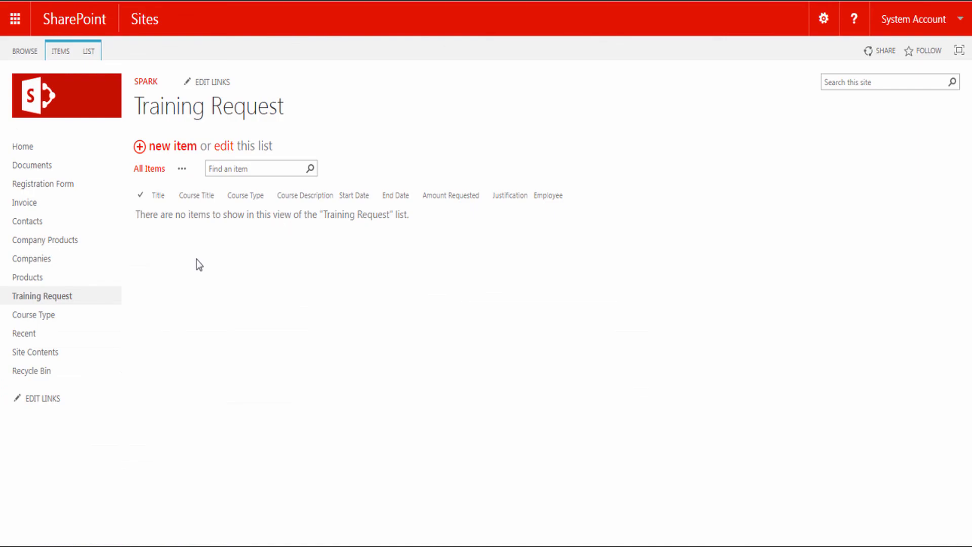
click(180, 147)
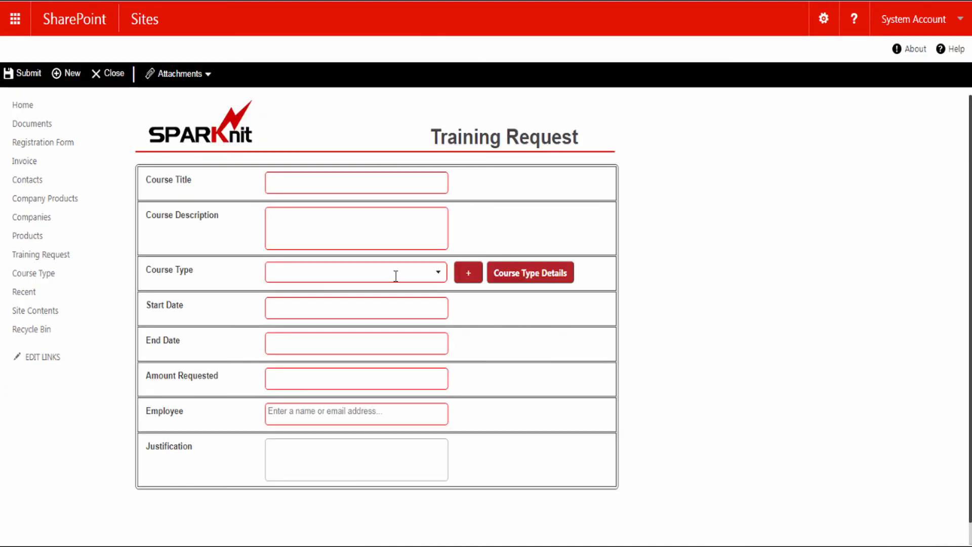
click(469, 275)
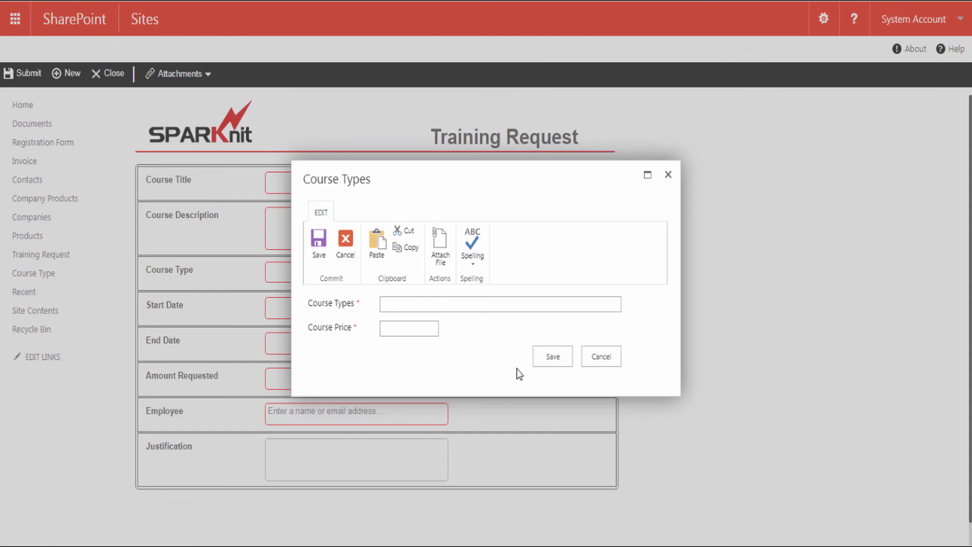
click(602, 363)
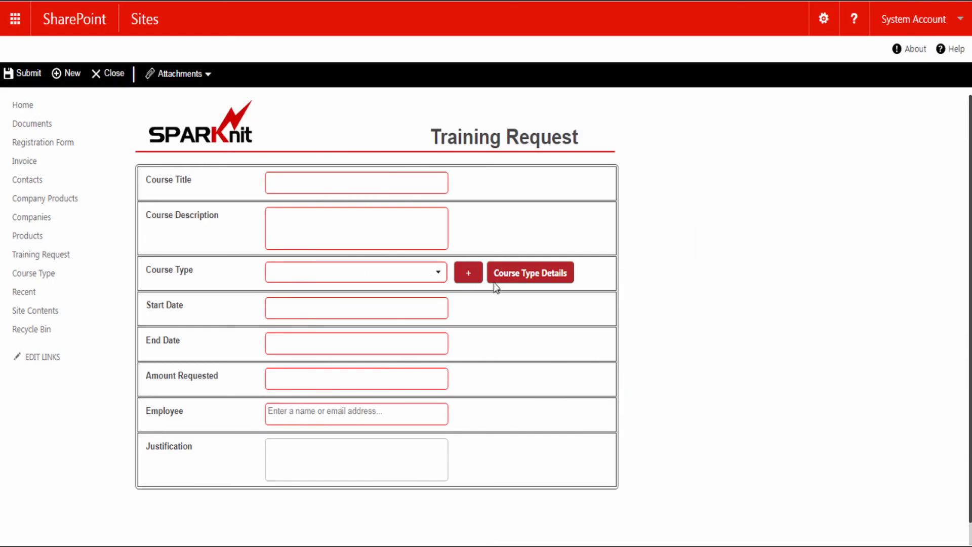
click(527, 275)
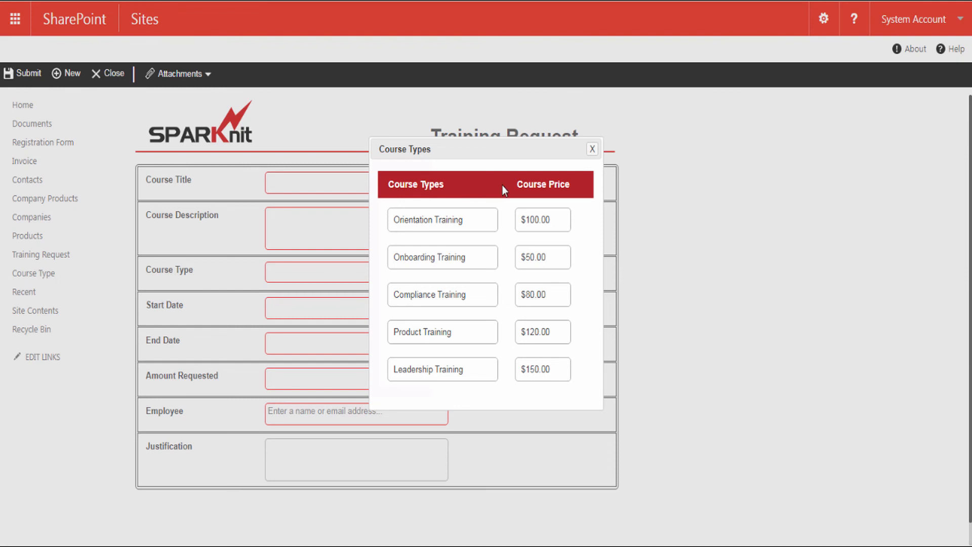
click(592, 149)
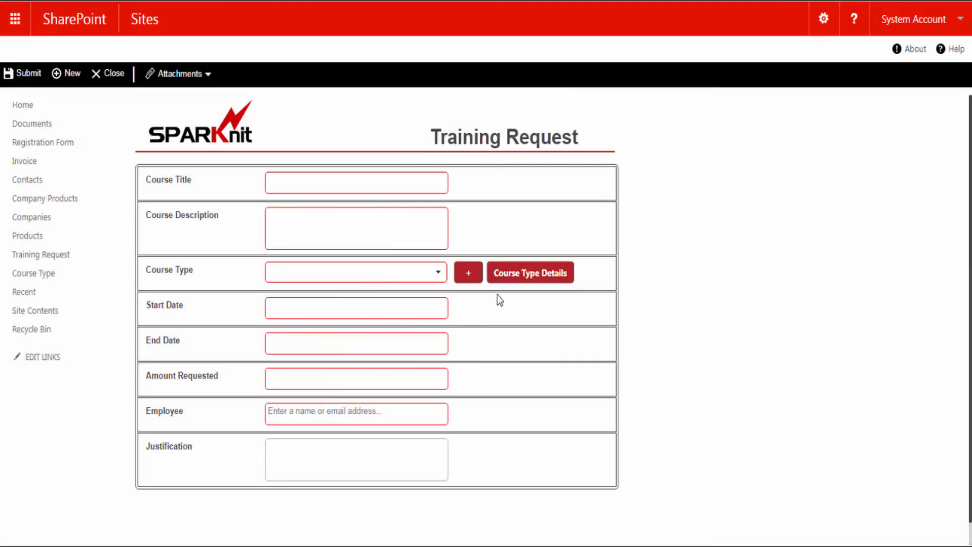